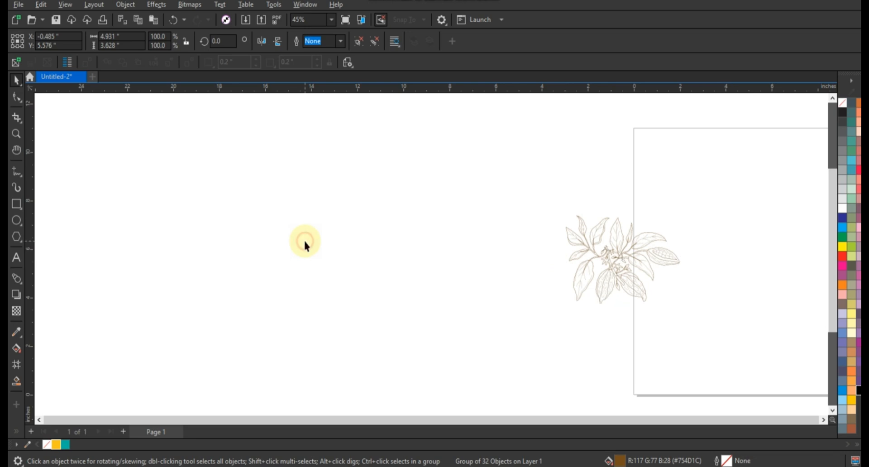
- Draw a tall rectangle left of the page and the leaf artwork, about 7.68 in wide and 11.5 in high
click(16, 204)
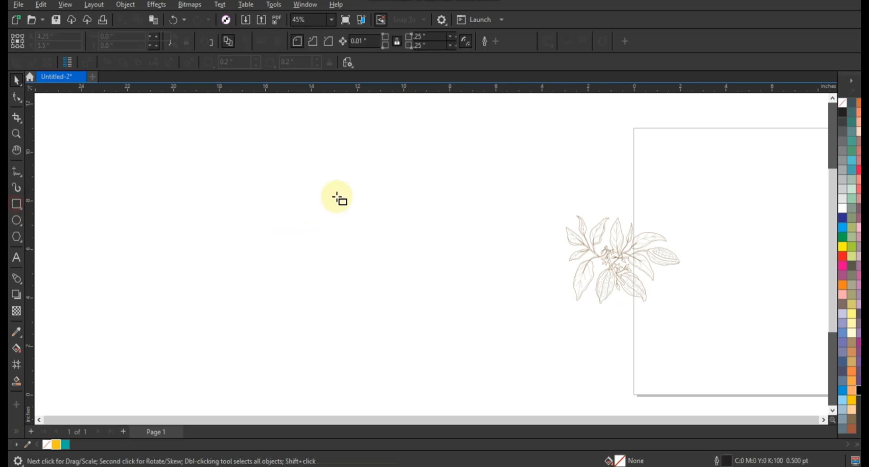
drag(293, 126, 470, 400)
click(16, 81)
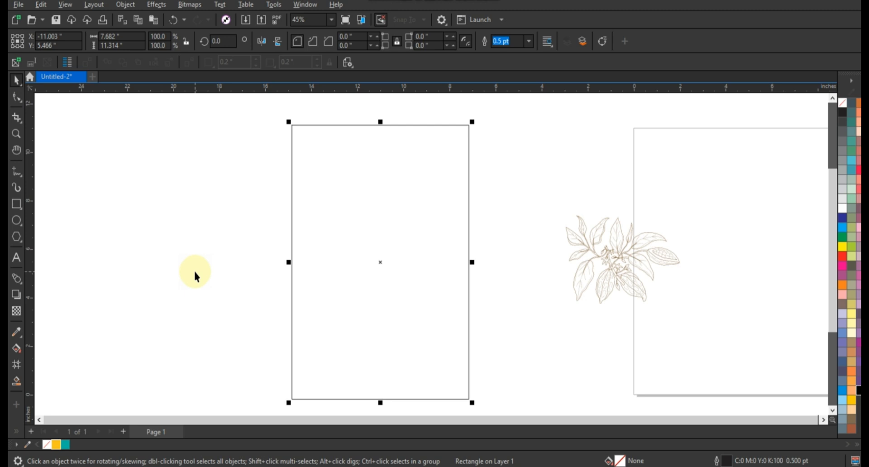
scroll(407, 262, down, 1)
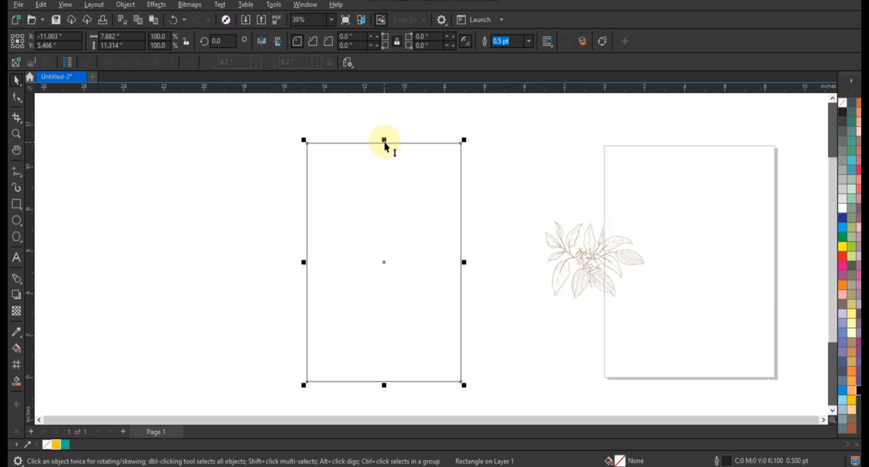
drag(385, 144, 383, 135)
click(271, 235)
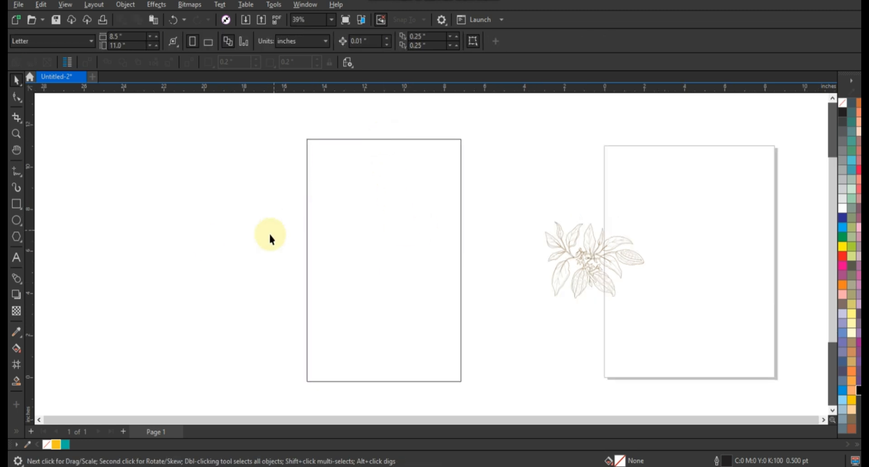
- Draw a separate square about 1.88 in wide left of the tall rectangle and set its outline to 1.5 pt
click(16, 133)
mouse_move(87, 225)
mouse_down()
mouse_move(169, 297)
mouse_move(330, 377)
mouse_up()
click(16, 204)
mouse_move(215, 204)
mouse_down()
mouse_move(273, 264)
mouse_move(273, 288)
mouse_up()
click(16, 134)
drag(172, 177, 405, 305)
click(16, 80)
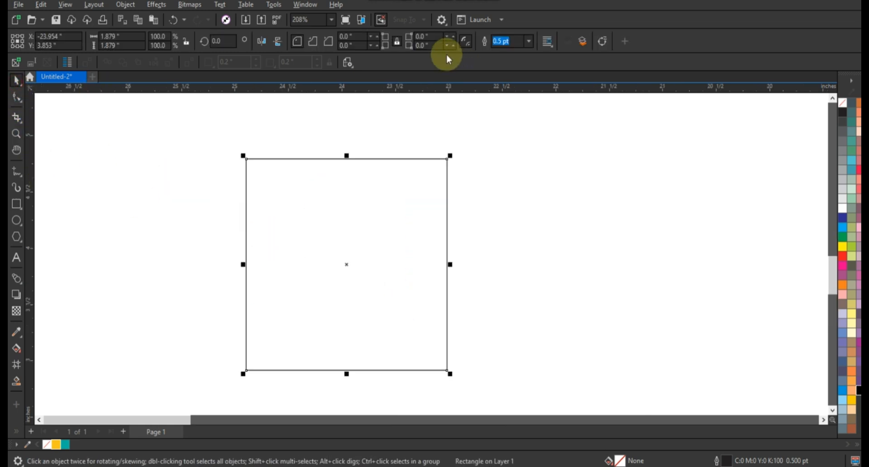
click(528, 42)
click(512, 96)
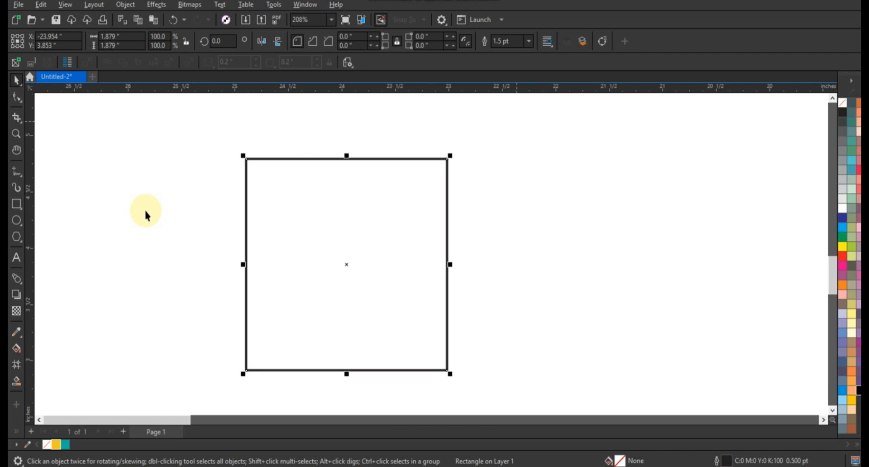
- Apply an inward Contour to the square with 6 steps and an offset of about 0.127 in
click(22, 285)
click(50, 290)
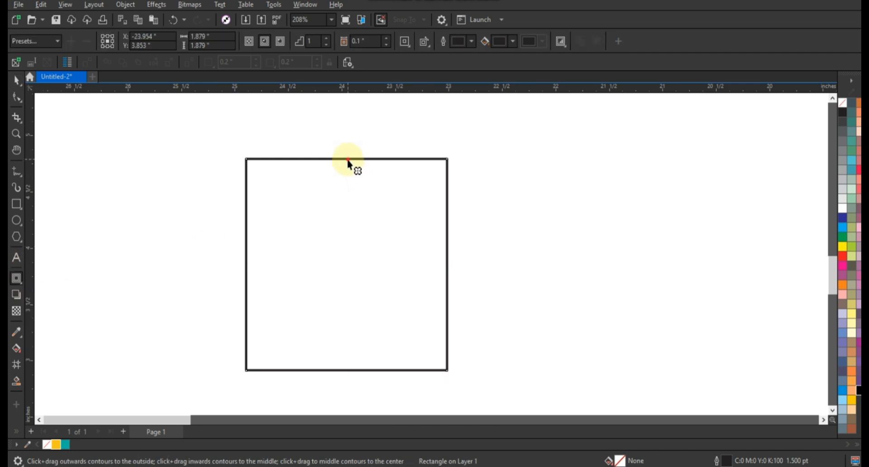
drag(348, 160, 347, 246)
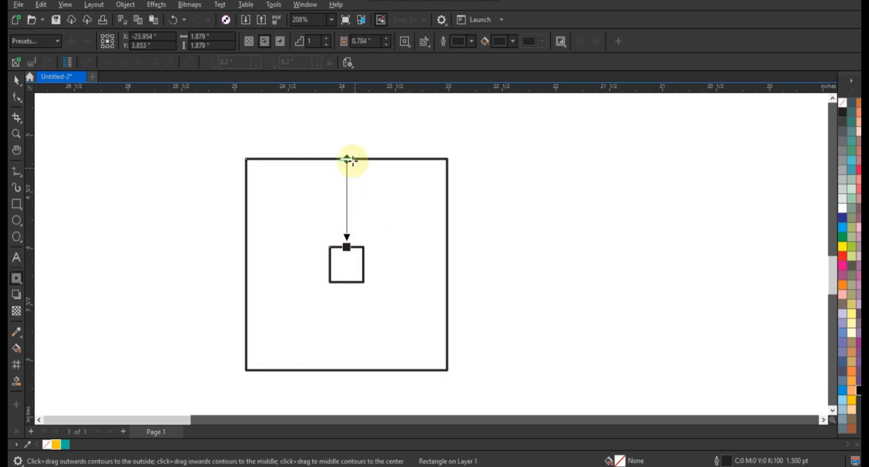
drag(352, 179, 347, 251)
drag(351, 184, 347, 181)
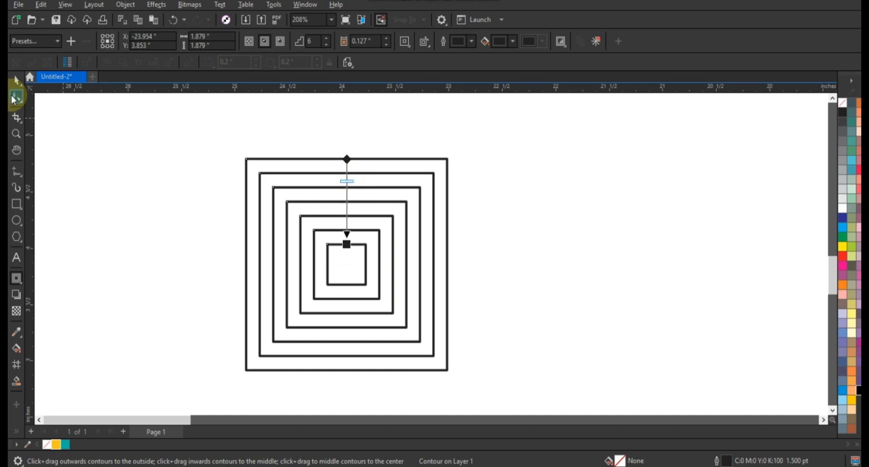
- Break the contour apart, ungroup the inner squares and combine them into one curve
click(15, 82)
click(156, 5)
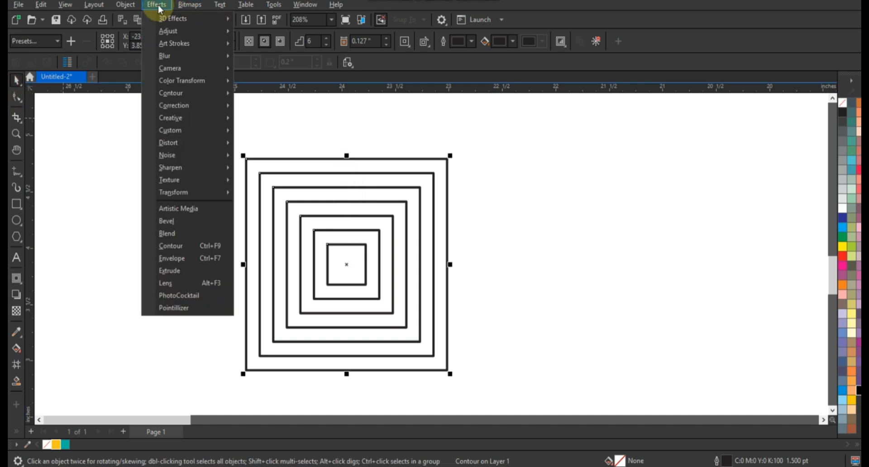
mouse_move(138, 8)
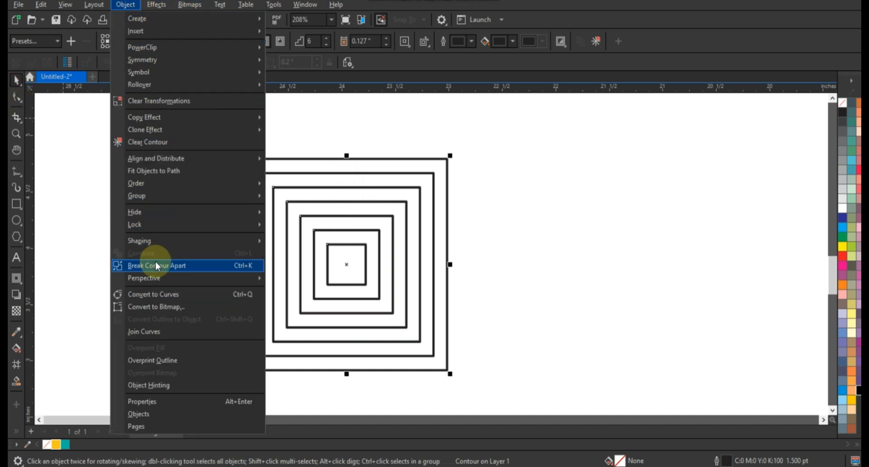
click(151, 262)
click(304, 189)
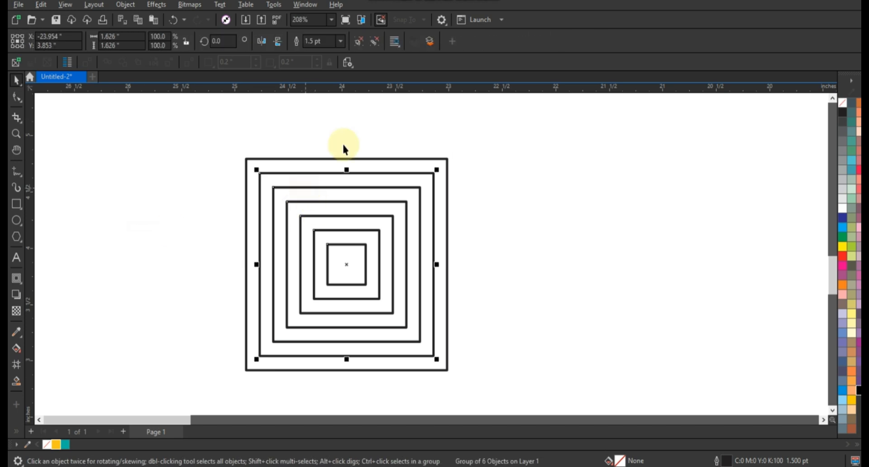
click(359, 42)
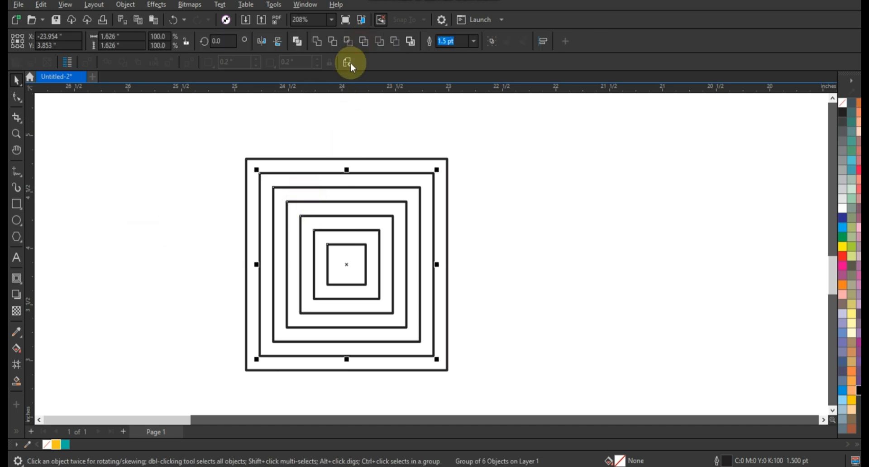
click(297, 41)
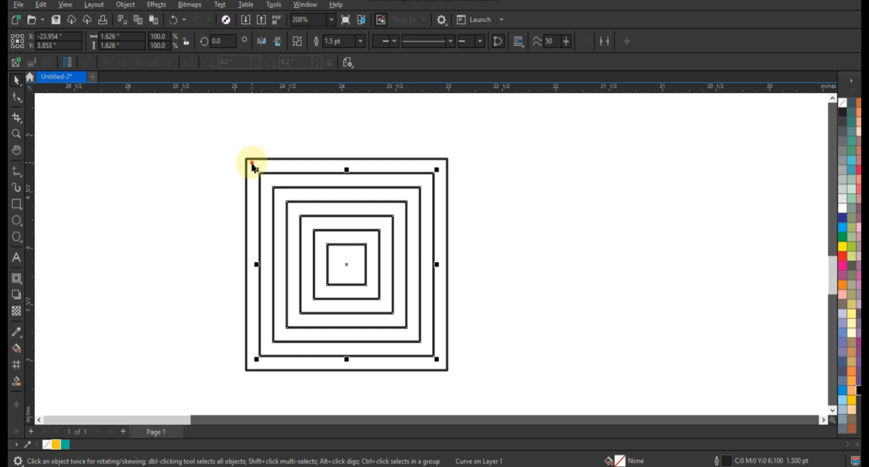
- Fill the outer square with the document palette's teal and the combined inner squares with its golden yellow
click(252, 165)
click(66, 444)
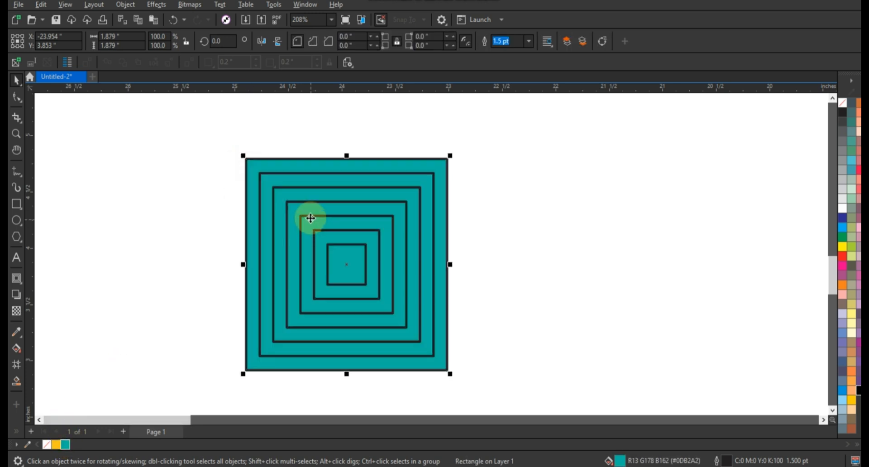
click(310, 218)
click(56, 445)
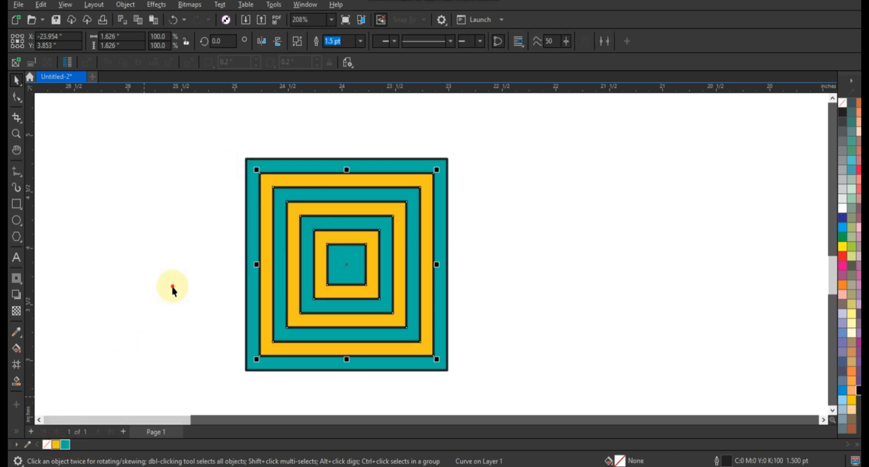
- Remove the outlines from the outer square and the concentric inner squares
drag(190, 149, 470, 377)
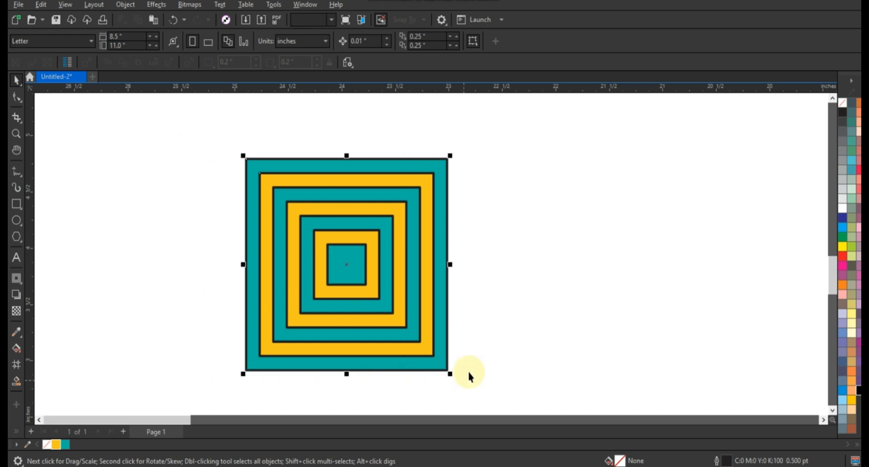
right_click(843, 107)
click(797, 111)
click(572, 202)
- Place a mirrored duplicate of the square tile directly against its right edge
scroll(572, 202, down, 2)
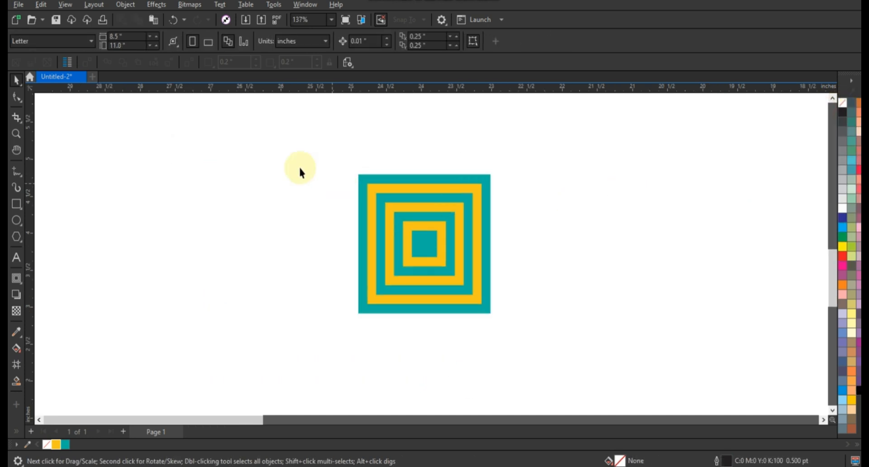
drag(559, 369, 559, 369)
drag(355, 244, 639, 246)
right_click(534, 251)
- Rotate the duplicate tile's yellow squares 45° into diamonds and scale them to about 1.88 in to fit the teal square
click(586, 211)
click(616, 186)
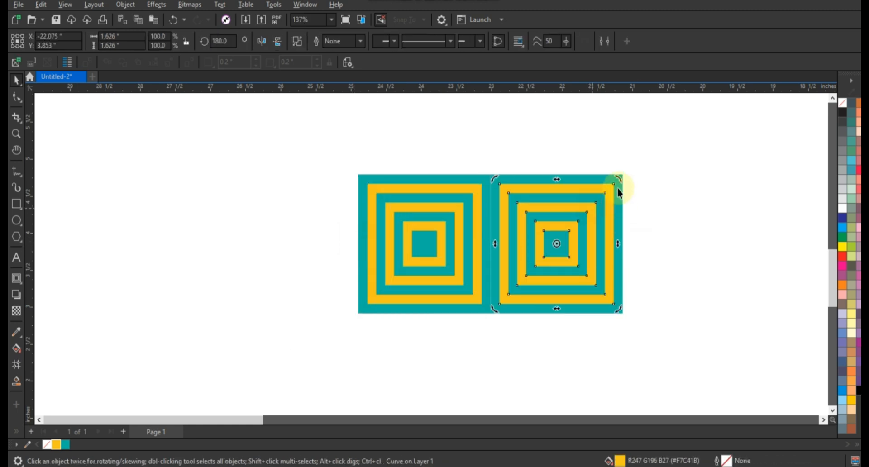
drag(625, 188, 604, 248)
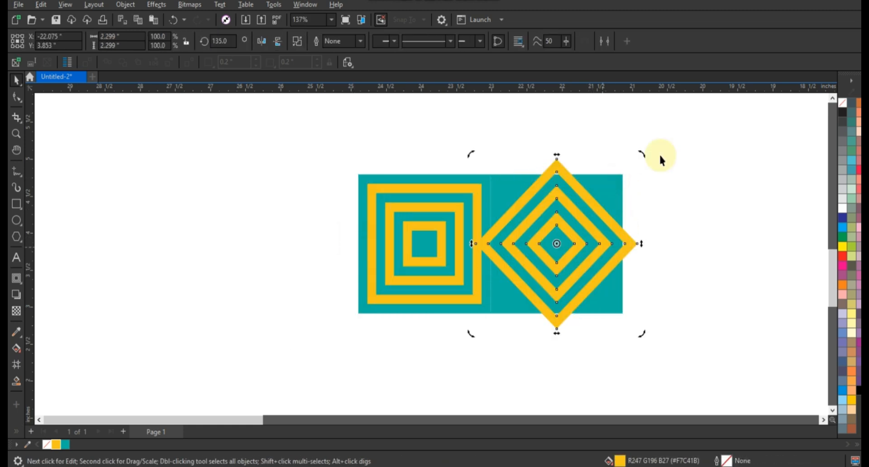
click(660, 182)
click(585, 190)
drag(644, 156, 615, 188)
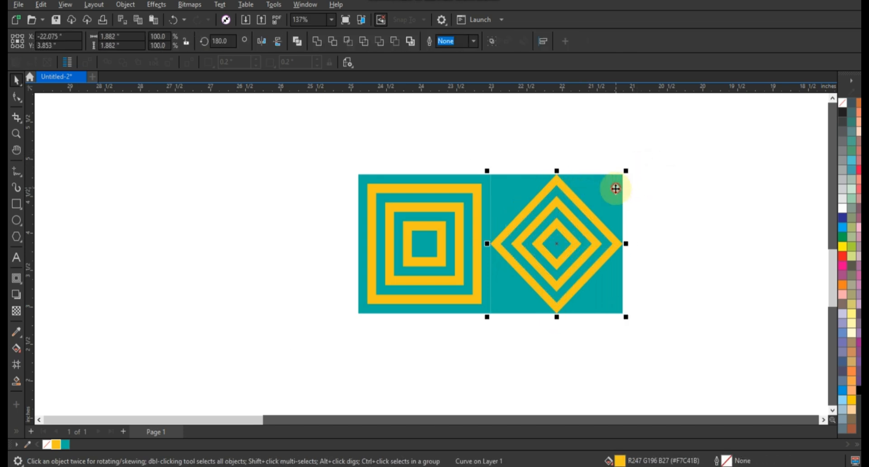
click(660, 219)
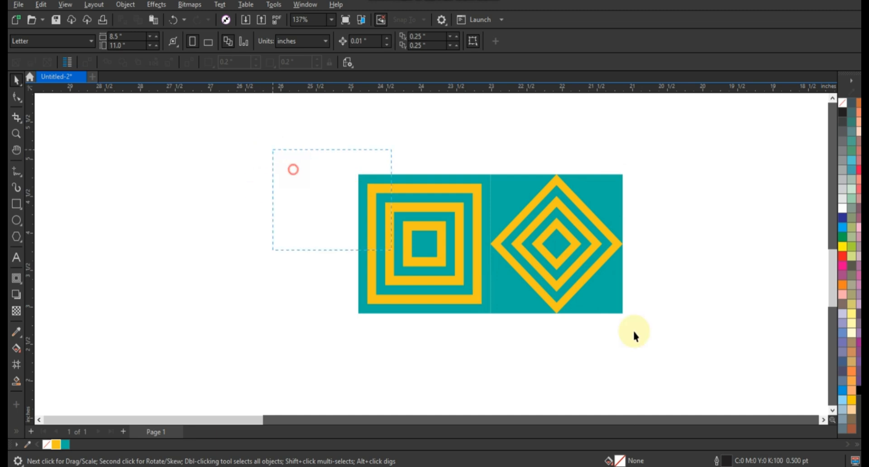
- Duplicate the square-and-diamond pair twice to the right to form a continuous row of six tiles
drag(483, 296, 709, 281)
right_click(710, 281)
drag(500, 218, 684, 309)
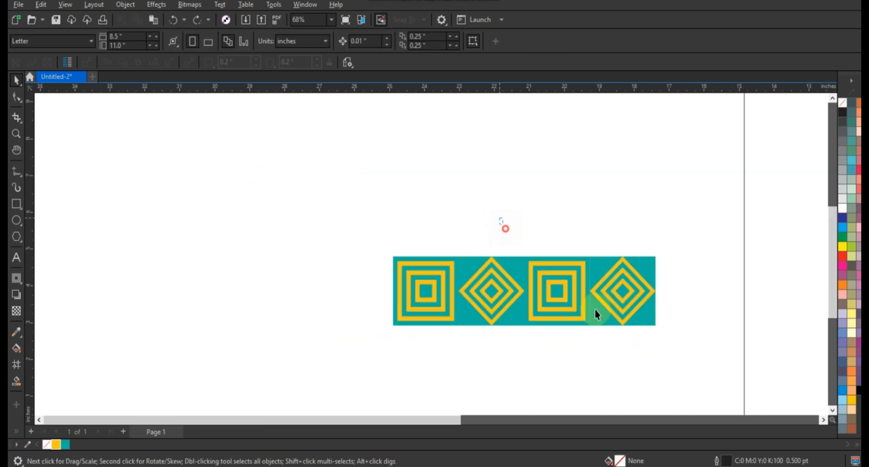
right_click(683, 309)
drag(793, 244, 471, 336)
key(ctrl+z)
- Place a mirrored copy of the six-tile row directly above it and flip the copy horizontally so squares and diamonds alternate
drag(324, 215, 718, 329)
drag(798, 346, 797, 344)
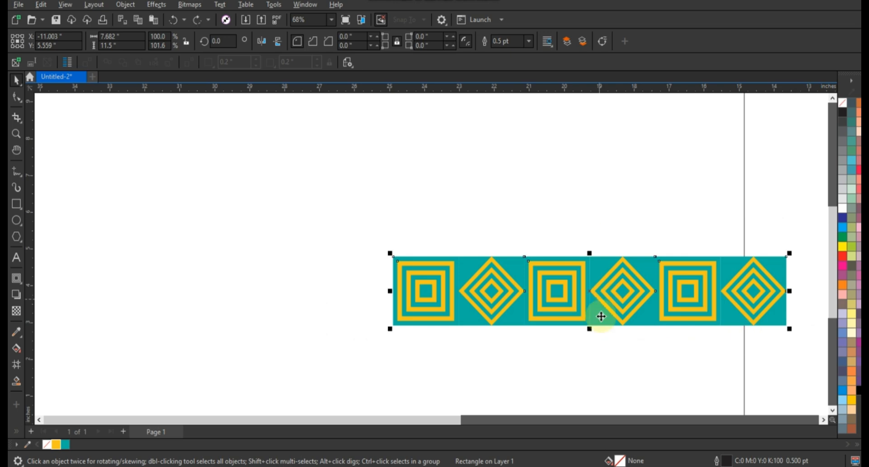
drag(589, 328, 590, 186)
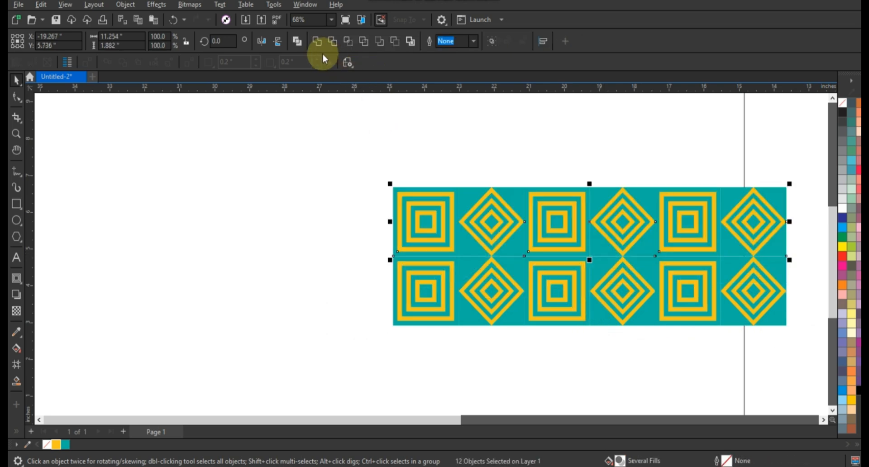
click(268, 40)
click(272, 140)
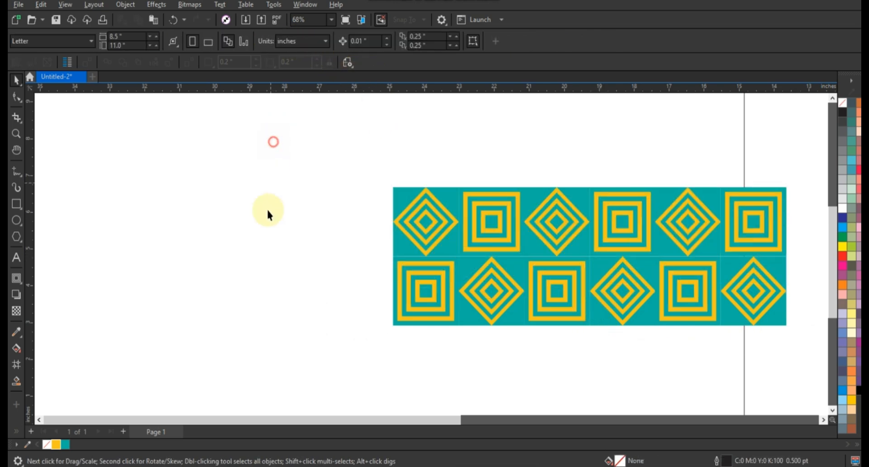
- Place a mirrored copy of both rows above them and delete the topmost row, leaving three rows
scroll(288, 155, down, 2)
drag(632, 302, 631, 301)
drag(481, 291, 493, 190)
drag(298, 100, 572, 159)
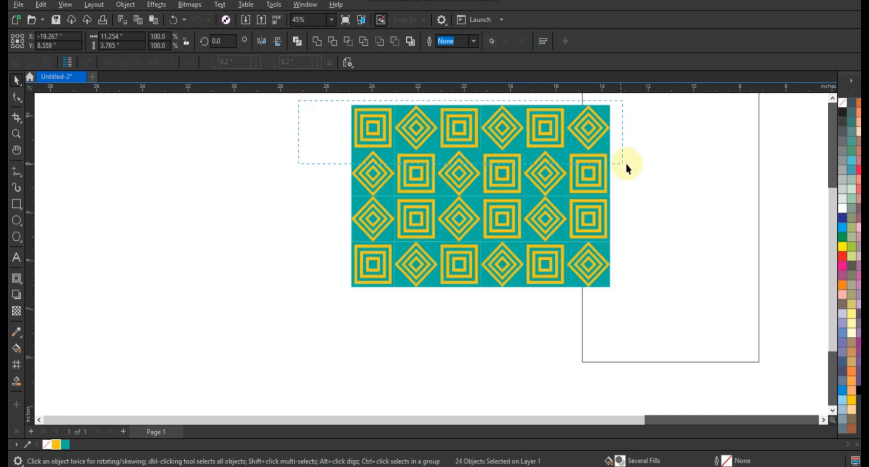
drag(626, 164, 626, 164)
key(Delete)
- Flip the top row of tiles horizontally and group all three rows
drag(329, 139, 634, 203)
click(261, 40)
drag(287, 132, 615, 312)
key(ctrl+g)
- Align the pattern group to the tall rectangle's horizontal centre and bottom edge
shift+click(603, 317)
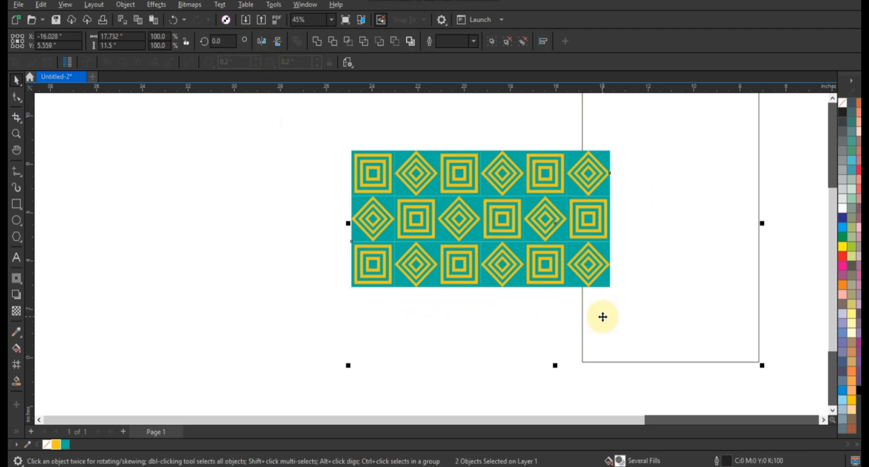
key(c)
key(b)
key(shift+F2)
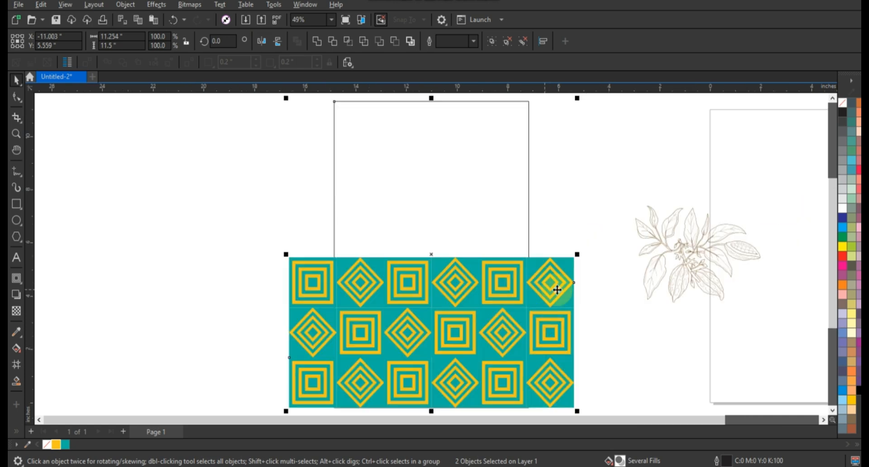
- Scale the pattern group to about 7.64 in wide to fit the tall rectangle and realign it to the bottom edge
click(590, 258)
click(560, 277)
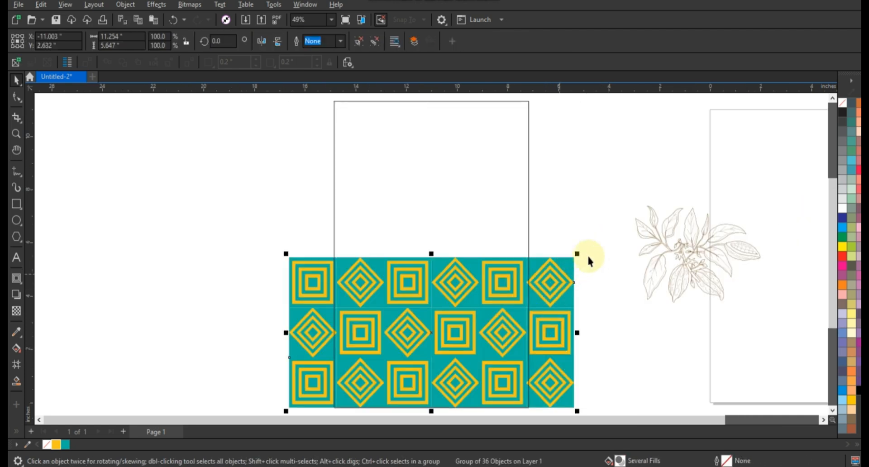
drag(575, 258, 549, 281)
shift+click(529, 258)
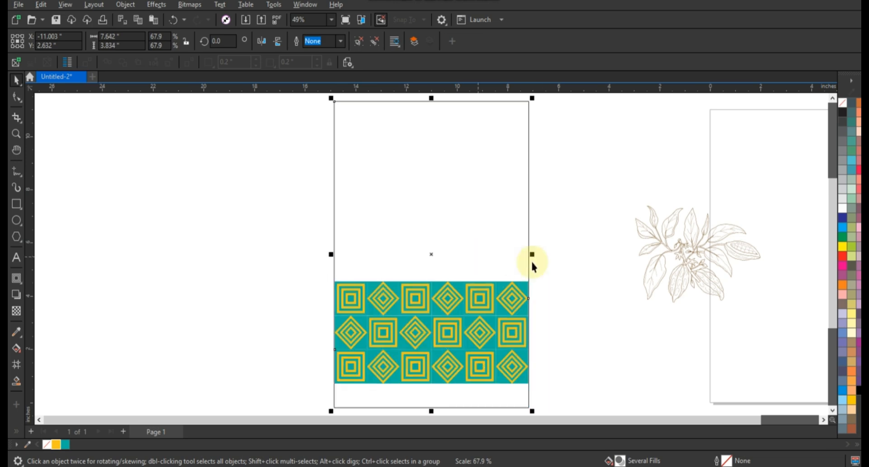
key(b)
- Fill the tall rectangle with the palette's golden yellow and send it behind the pattern
click(475, 254)
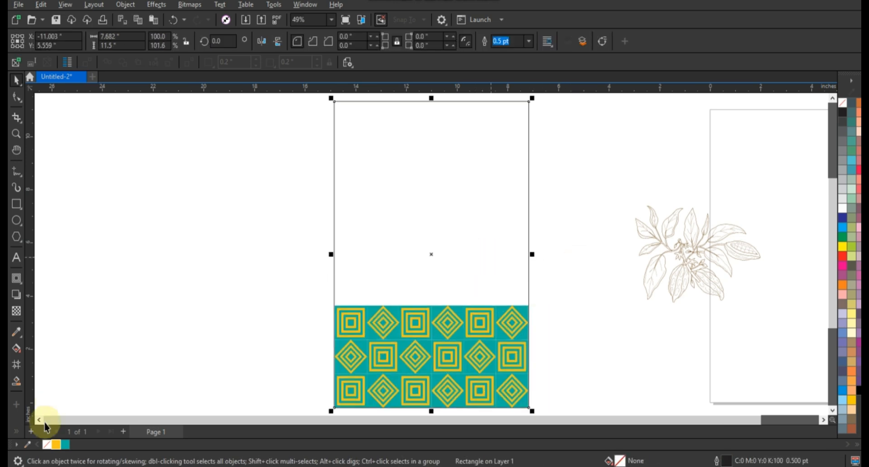
click(57, 446)
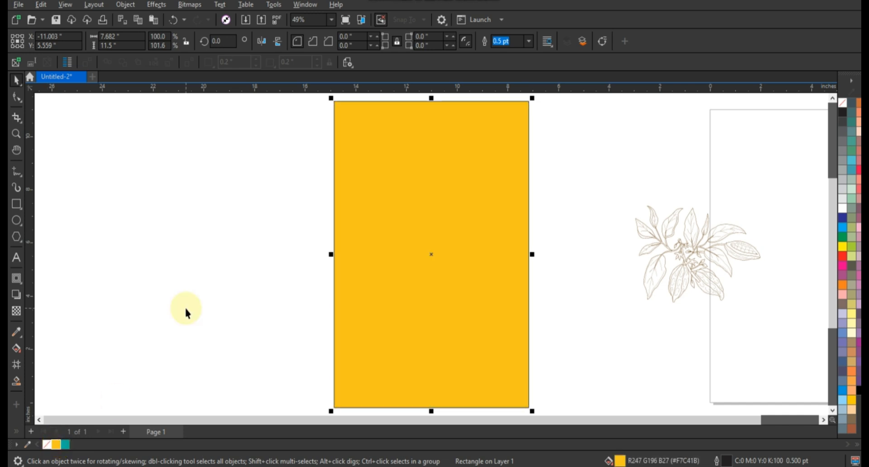
key(shift+Page_Down)
click(186, 312)
- Enlarge the pattern group from its centre to about 7.78 in wide so it slightly overlaps the rectangle's sides
click(448, 342)
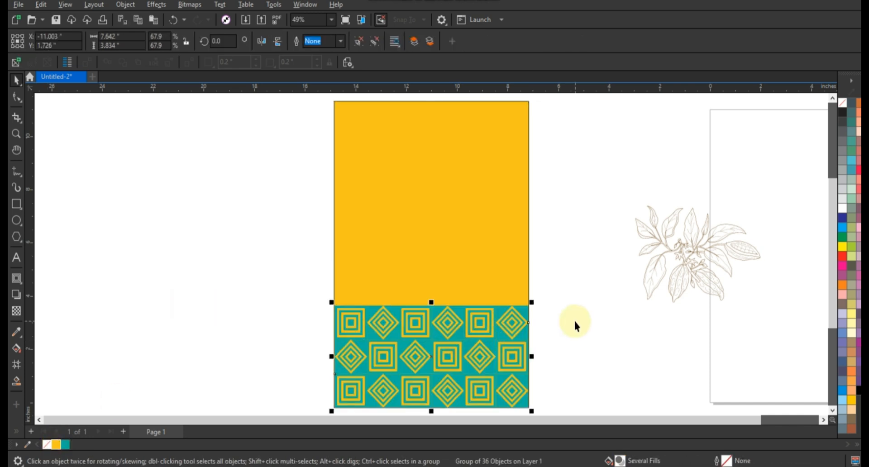
drag(531, 302, 536, 299)
click(517, 296)
click(565, 303)
click(501, 339)
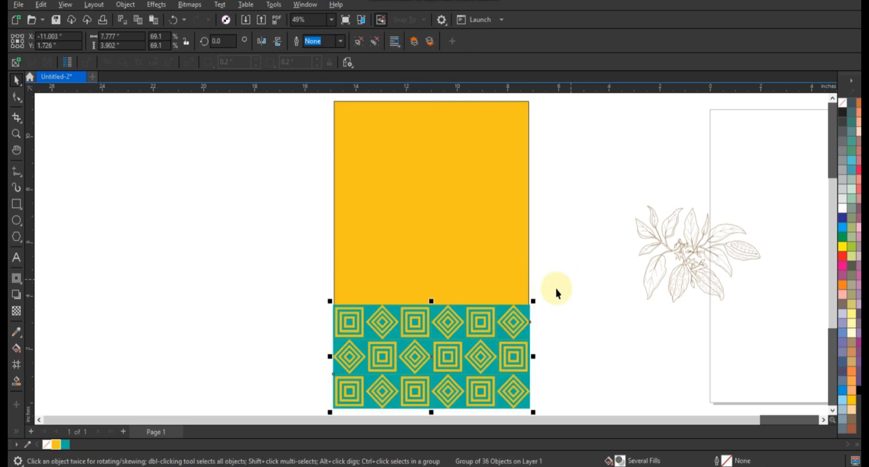
- Shift the geometric pattern group slightly lower and PowerClip it inside the tall yellow rectangle
drag(501, 322, 500, 326)
click(483, 282)
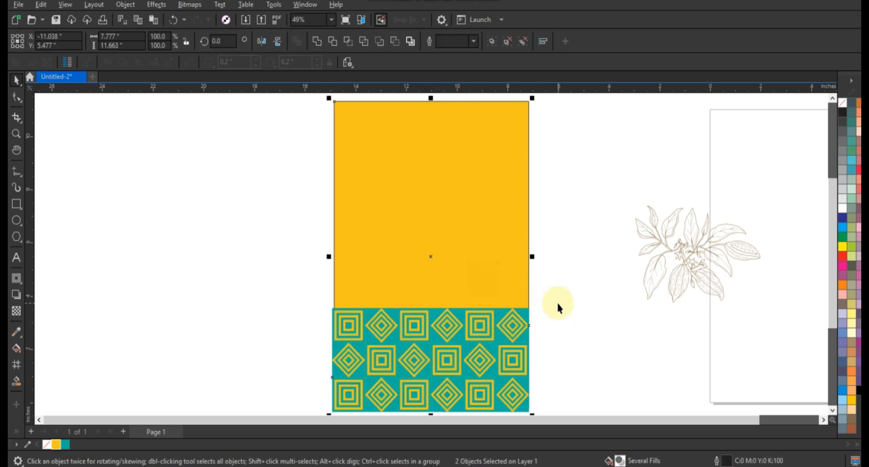
click(558, 303)
click(495, 331)
key(ctrl+1)
click(485, 289)
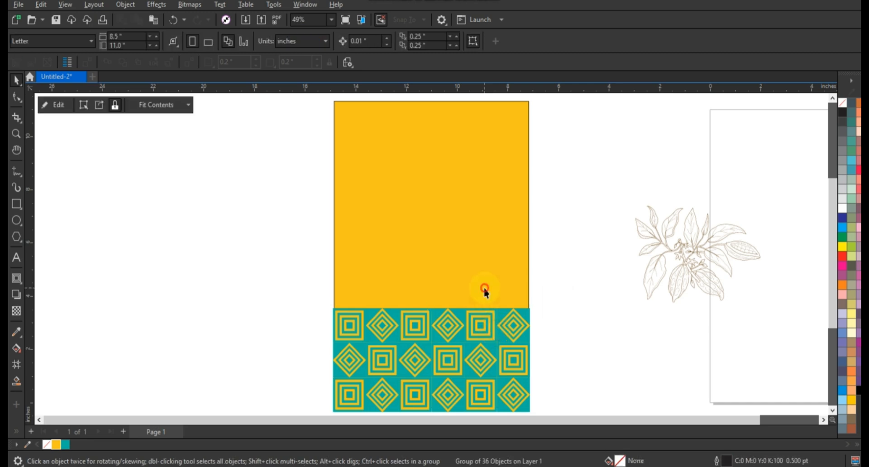
click(576, 320)
- Move the leaf artwork to the blank area left of the yellow rectangle and scale it to about 2.89 in wide
drag(689, 276, 440, 267)
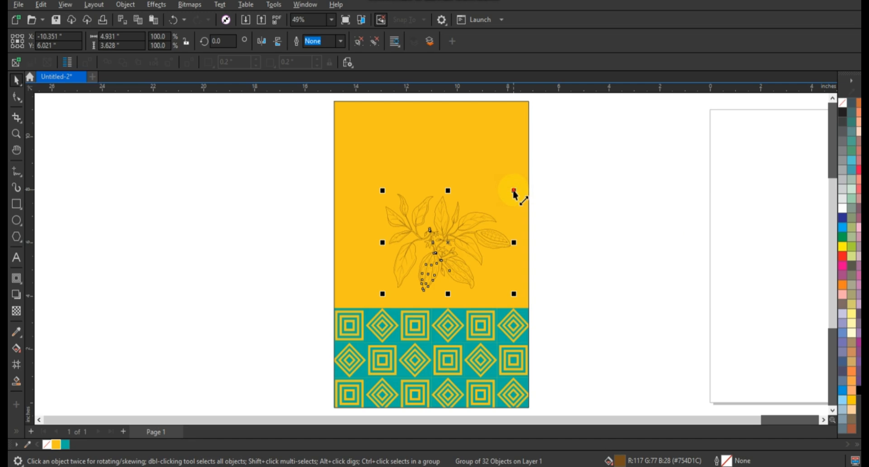
drag(514, 191, 526, 182)
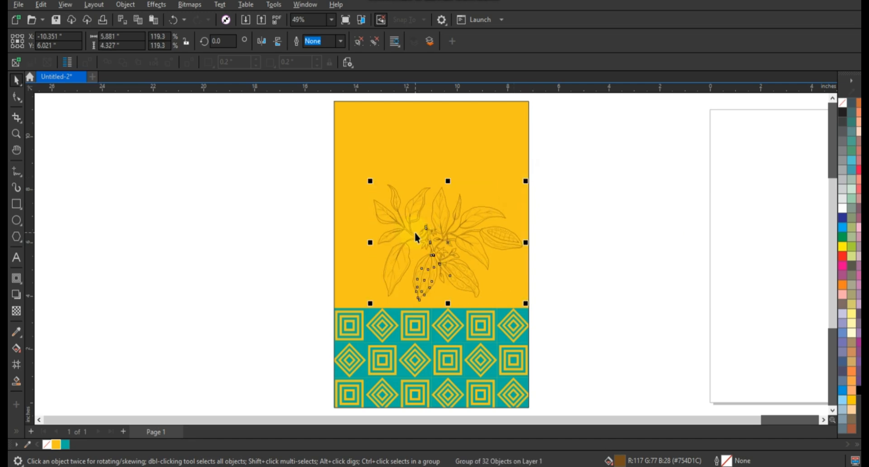
drag(420, 241, 130, 212)
key(shift+F2)
scroll(246, 245, down, 1)
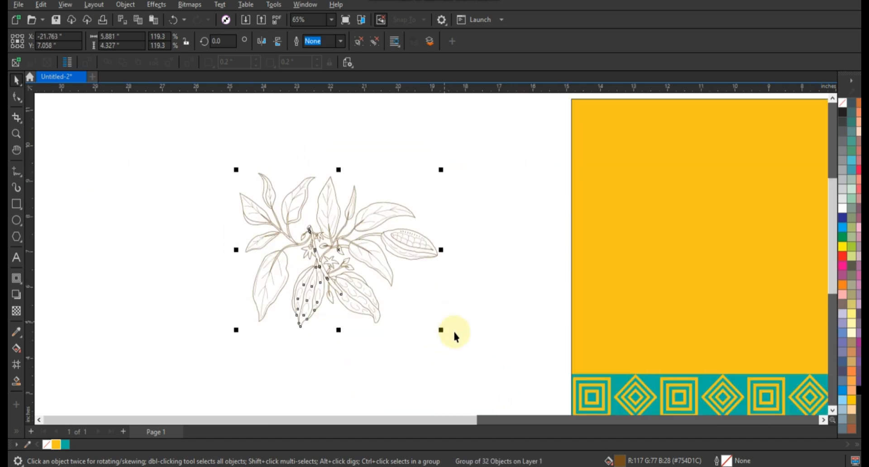
drag(440, 330, 337, 249)
- Duplicate the leaf artwork diagonally below the upper sprigs and mirror the copy both vertically and horizontally
drag(272, 211, 339, 267)
click(277, 41)
click(261, 42)
- Add three more leaf copies around the cluster: a rotated one at its lower left and upright ones below and to its right
click(285, 232)
drag(285, 232, 247, 305)
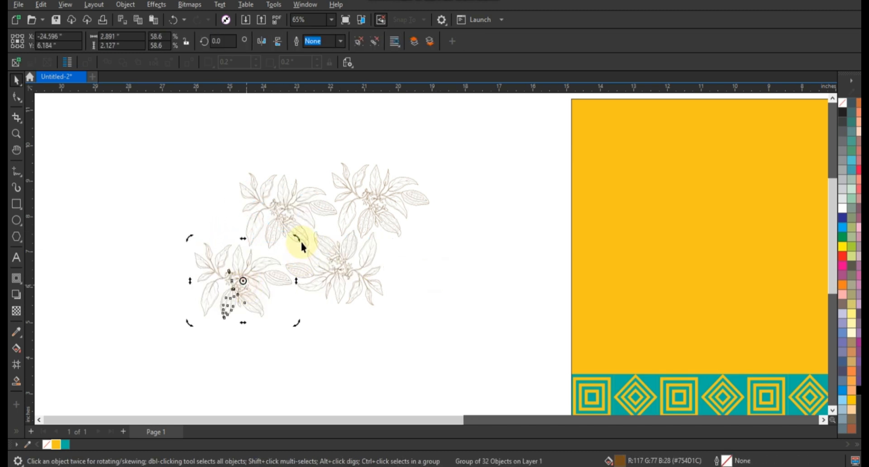
drag(301, 245, 266, 272)
click(217, 294)
drag(373, 203, 334, 354)
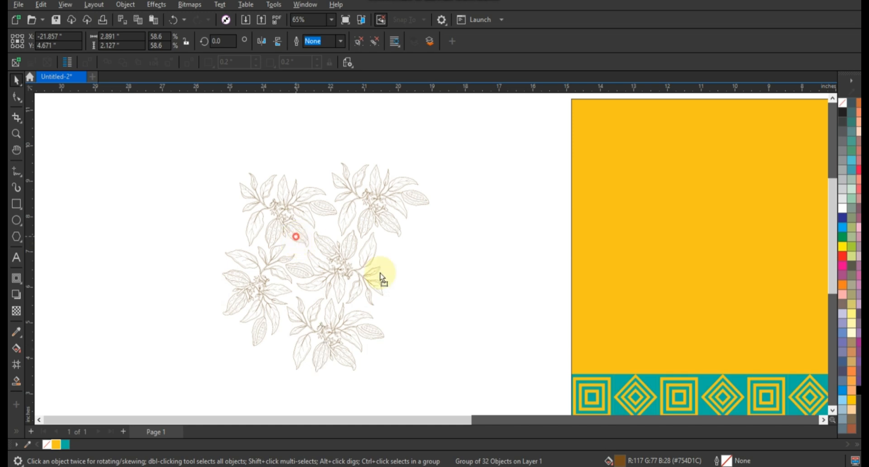
drag(393, 235, 441, 301)
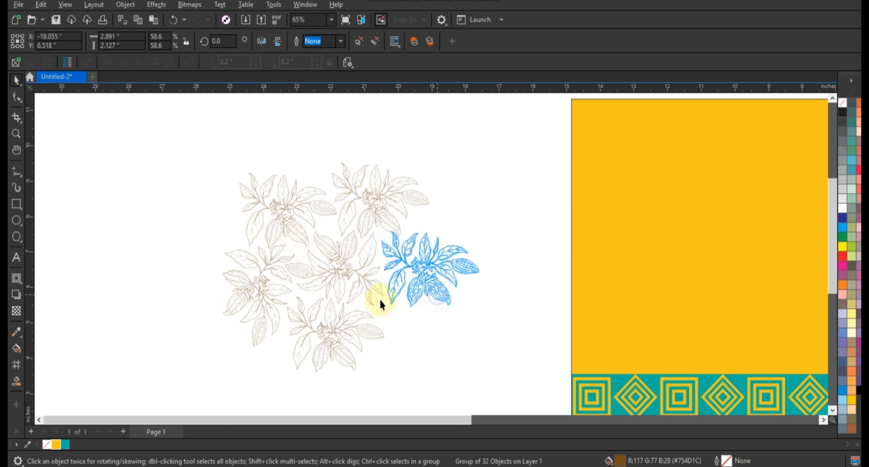
- Duplicate a leaf sprig into the cluster's lower-right gap, rotate it to about 104° and tuck it close to its neighbours
mouse_move(375, 289)
mouse_down()
mouse_move(451, 361)
mouse_move(409, 365)
mouse_move(442, 355)
mouse_up()
right_click(451, 361)
click(451, 361)
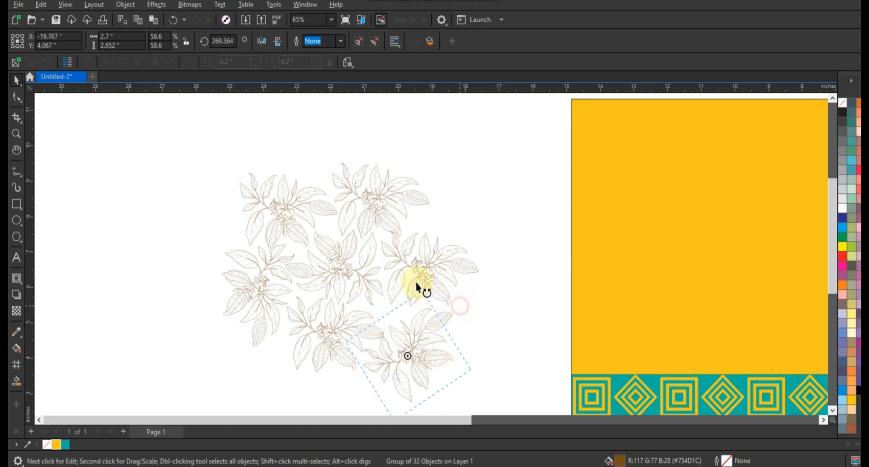
drag(417, 286, 413, 284)
drag(428, 341, 430, 348)
click(430, 349)
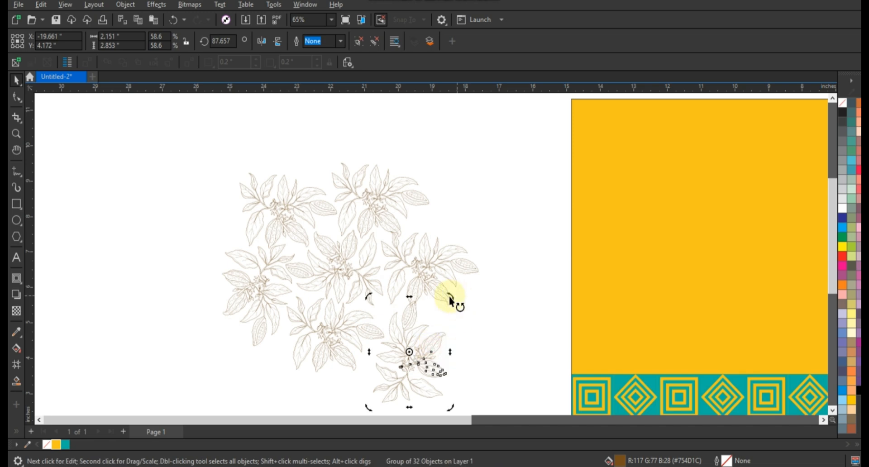
drag(435, 287, 433, 287)
drag(429, 345, 432, 339)
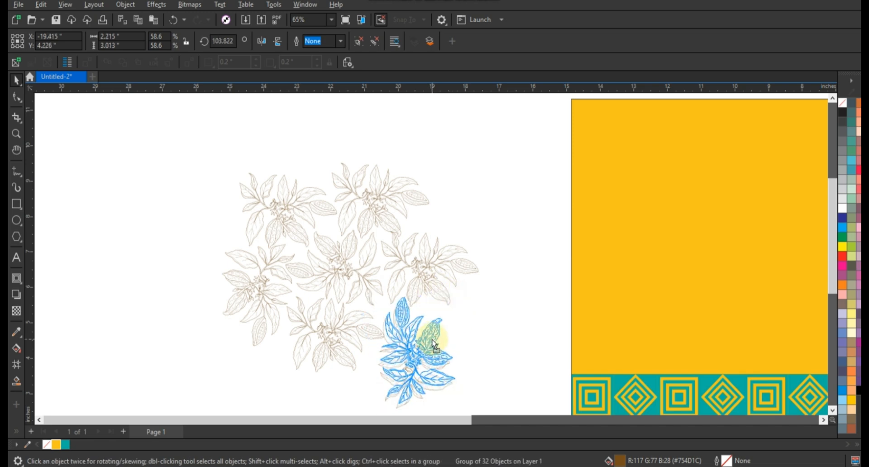
click(496, 322)
- Move all seven leaf sprigs onto the yellow rectangle, enlarge them to about 10.95 in wide overall and centre them over the yellow area
scroll(246, 195, down, 1)
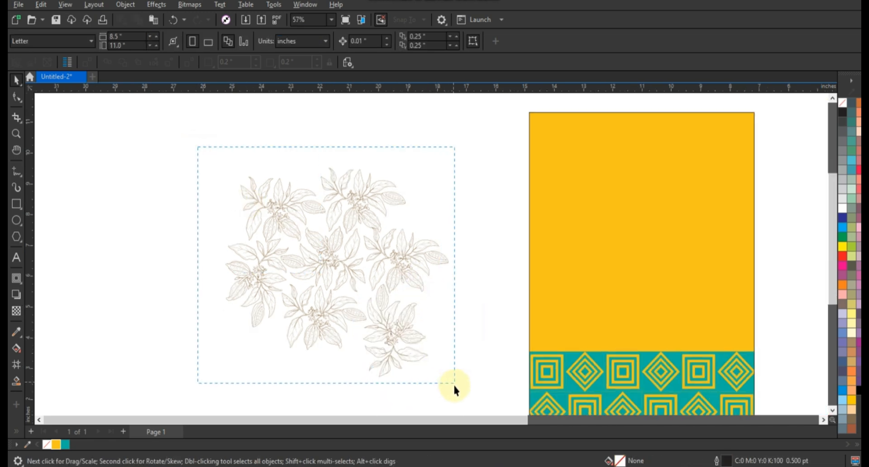
drag(454, 385, 454, 384)
drag(434, 332, 681, 290)
drag(734, 341, 786, 385)
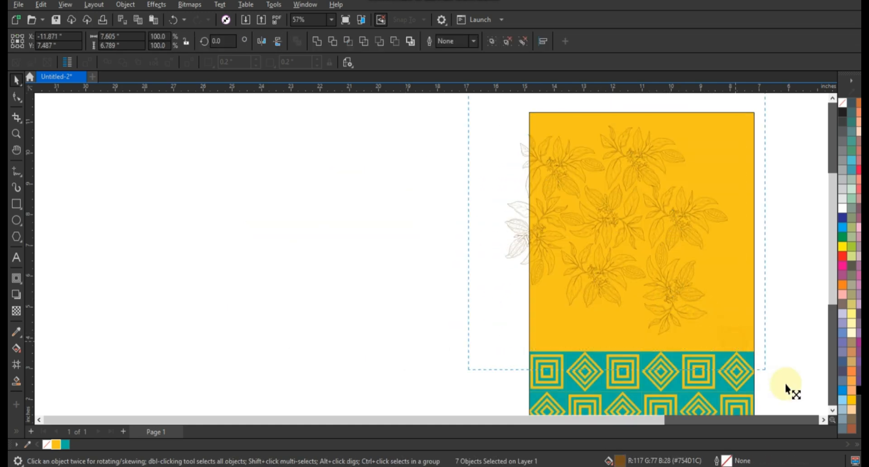
drag(653, 279, 653, 279)
drag(618, 231, 638, 244)
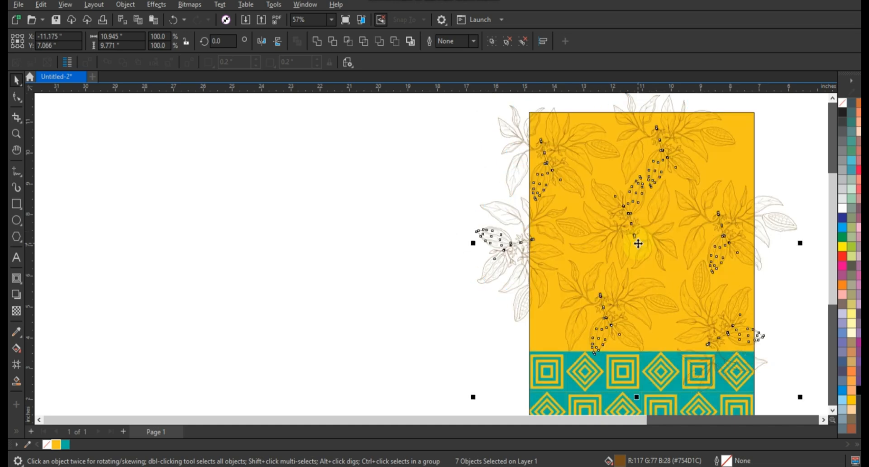
click(638, 244)
right_click(639, 247)
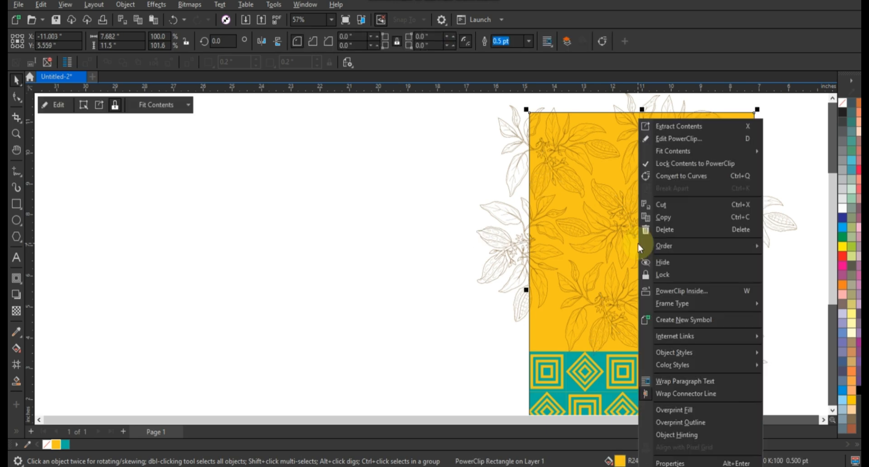
click(669, 291)
click(746, 148)
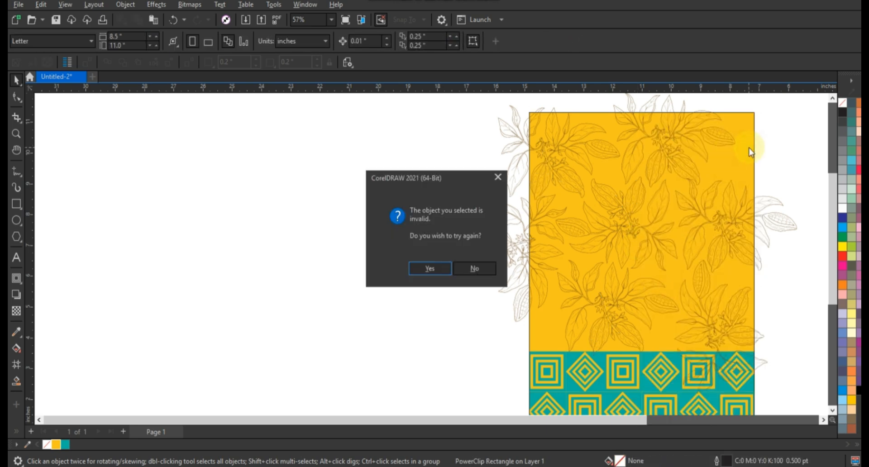
click(429, 269)
click(532, 341)
click(474, 268)
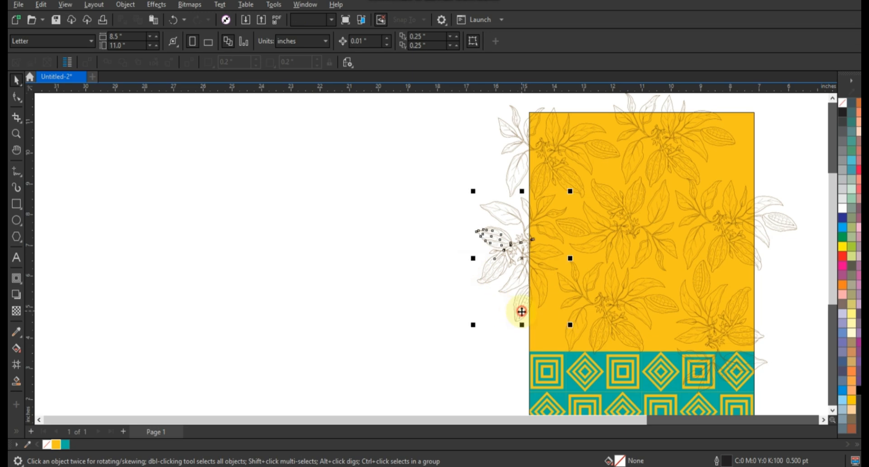
- PowerClip all seven leaf sprigs inside the tall yellow rectangle
click(522, 311)
scroll(449, 292, down, 1)
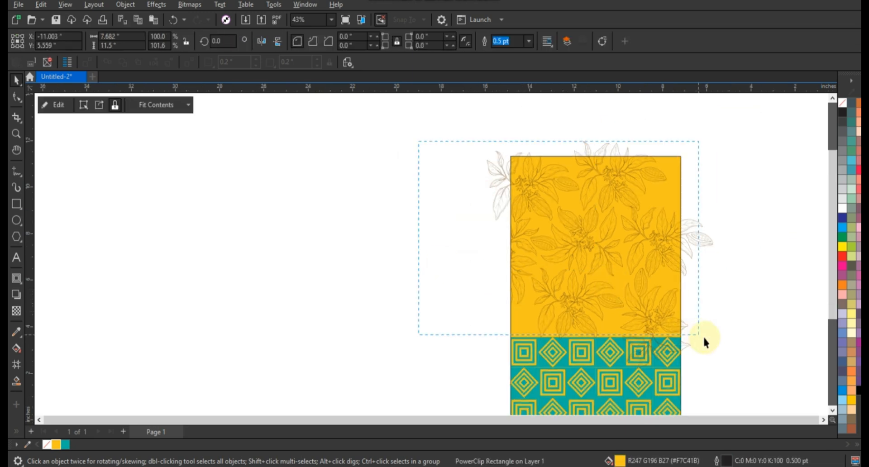
drag(735, 364, 744, 374)
click(519, 317)
click(447, 144)
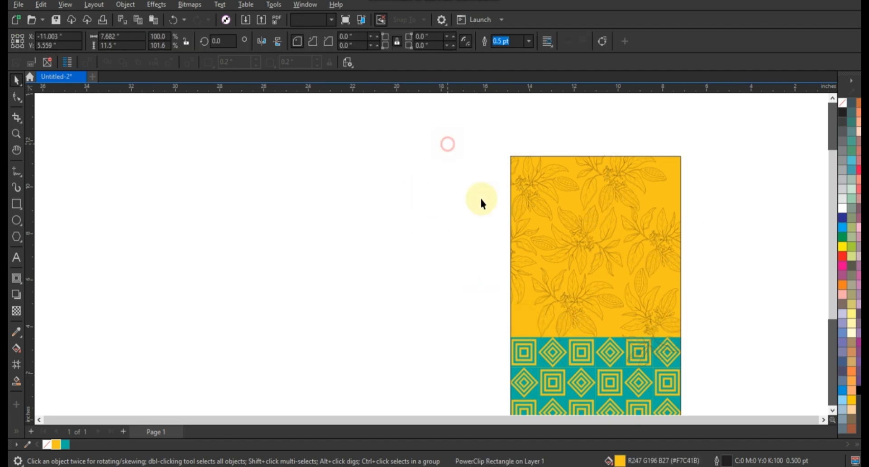
- Edit the PowerClip contents, bring the geometric pattern group in front of the leaf sprigs and finish editing
double_click(631, 266)
scroll(460, 329, down, 1)
drag(457, 322, 642, 408)
key(shift+Page_Up)
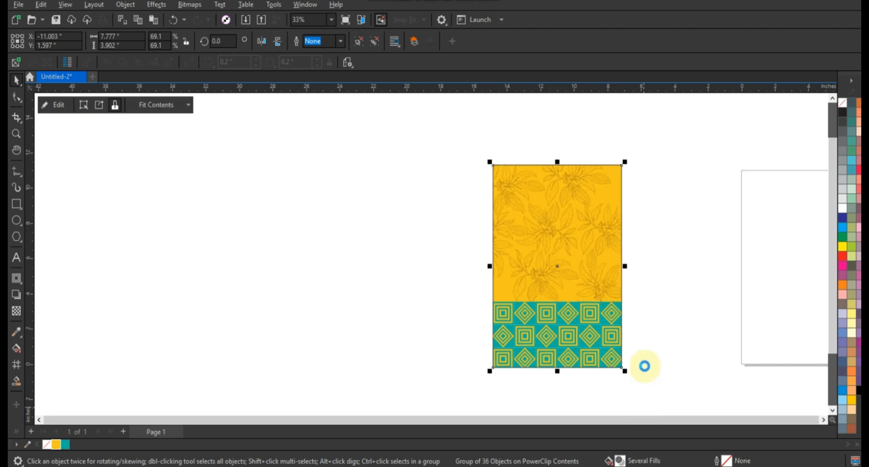
ctrl+click(646, 311)
- Remove the outline from the yellow cover rectangle and place the mixed-nuts image beside it
click(621, 296)
key(shift+F2)
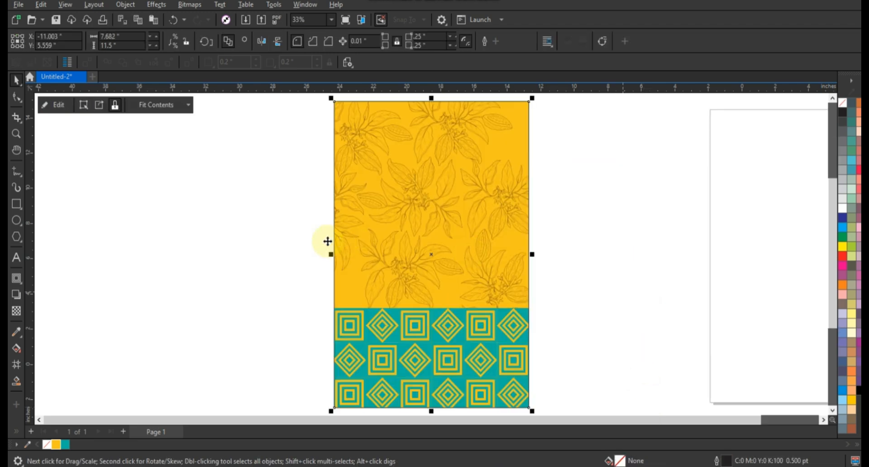
click(274, 229)
click(427, 252)
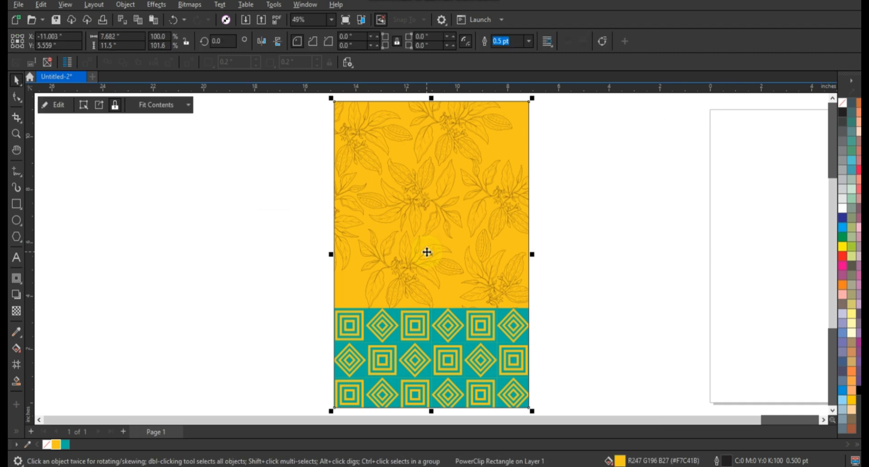
click(285, 244)
- Draw a rectangle about 3.49 × 5.80 in down from the cover's top edge and round its two bottom corners fully
key(F6)
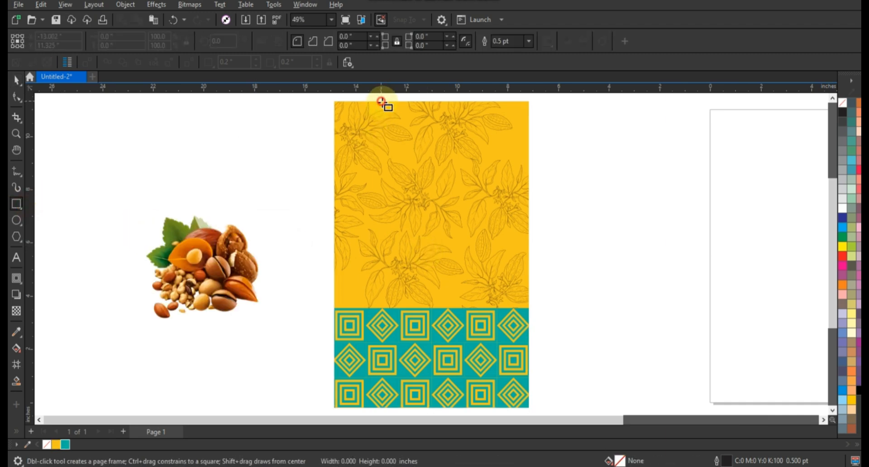
drag(381, 101, 466, 269)
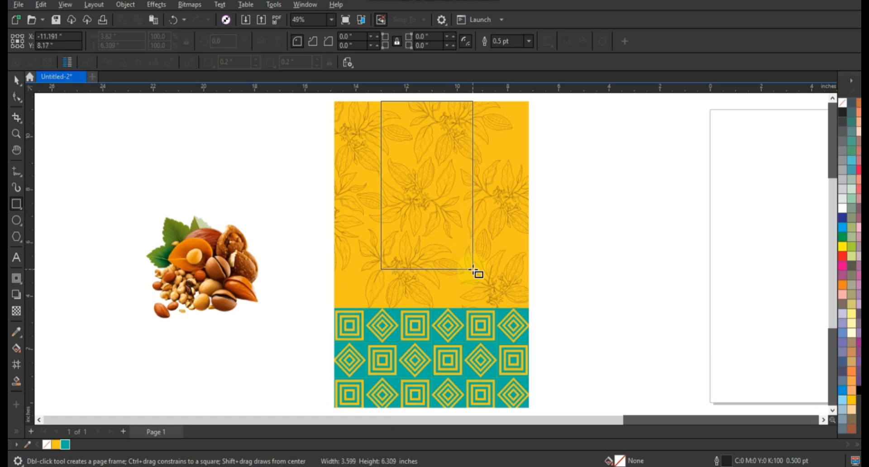
drag(471, 257, 470, 257)
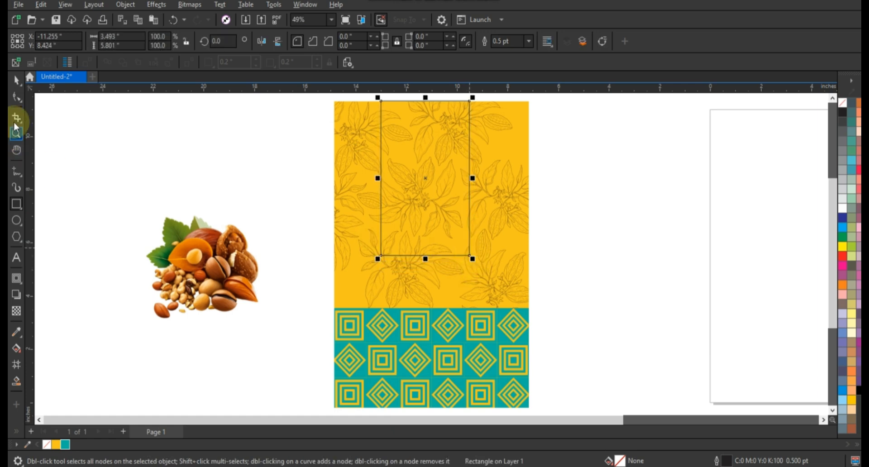
click(16, 97)
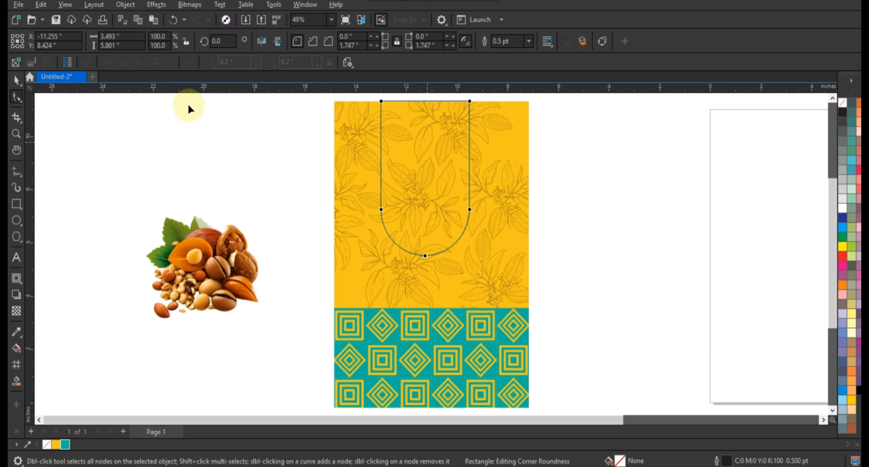
- Align the rounded-bottom shape to the cover's horizontal centre and top edge and fill it with the palette's teal
click(16, 80)
shift+click(384, 278)
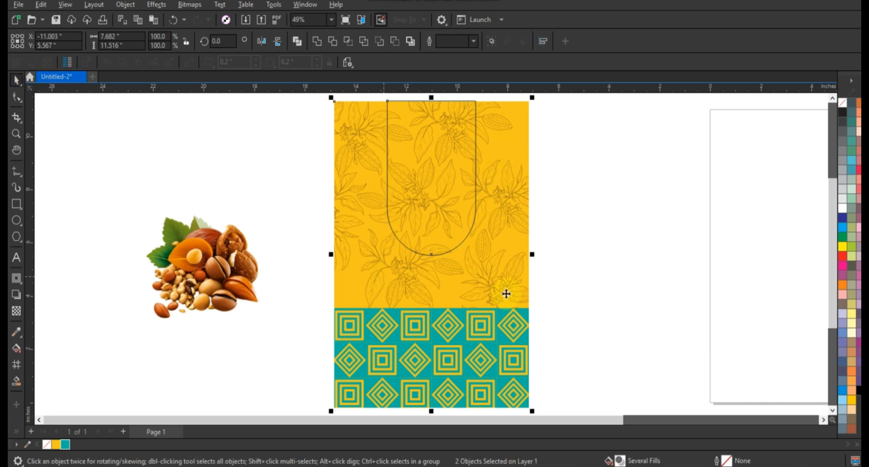
click(406, 218)
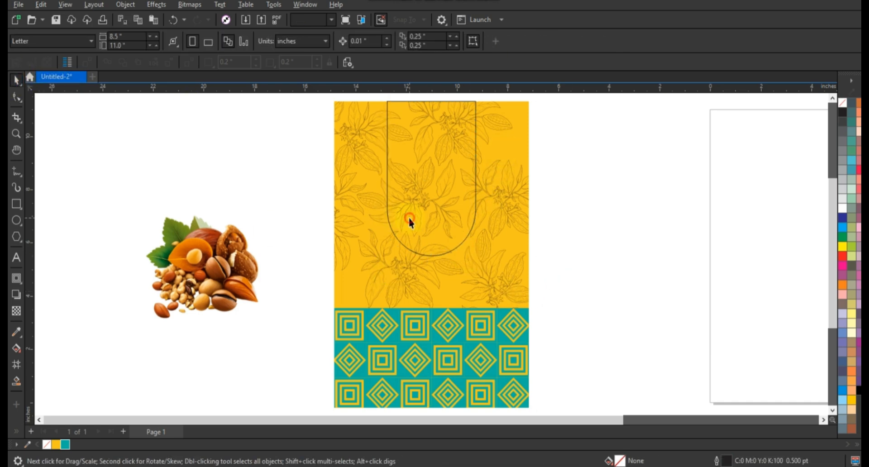
click(68, 446)
click(572, 285)
click(453, 244)
key(shift+F2)
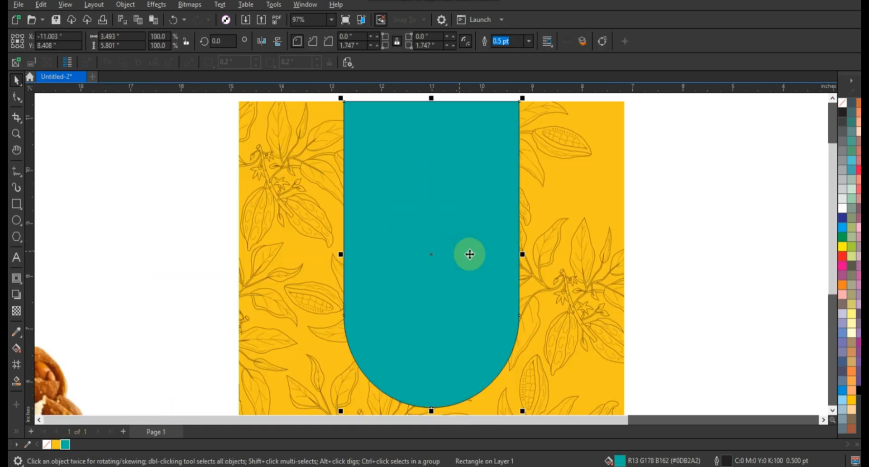
- Add a single outside contour of about 0.088 in to the teal shape and break the contour apart
key(F3)
click(29, 285)
drag(430, 334, 423, 337)
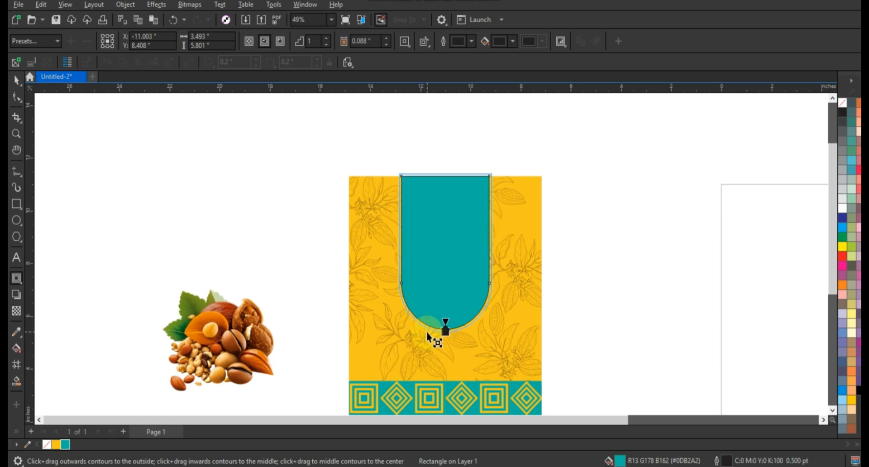
drag(427, 337, 428, 337)
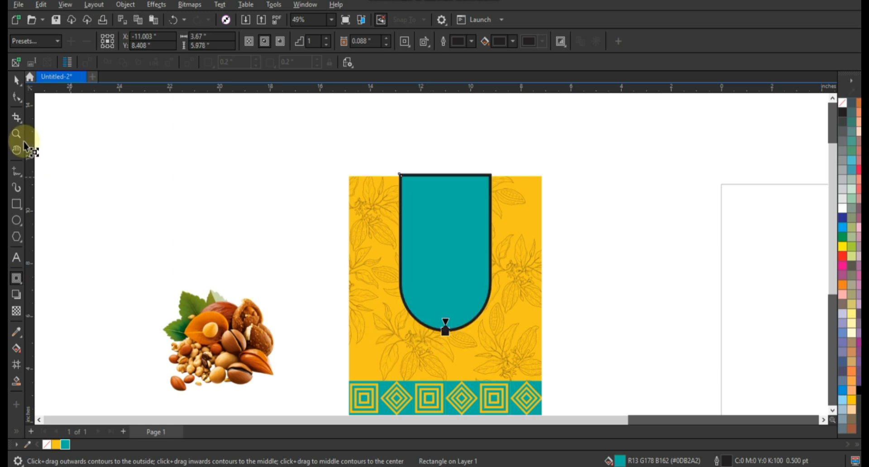
click(16, 80)
click(126, 4)
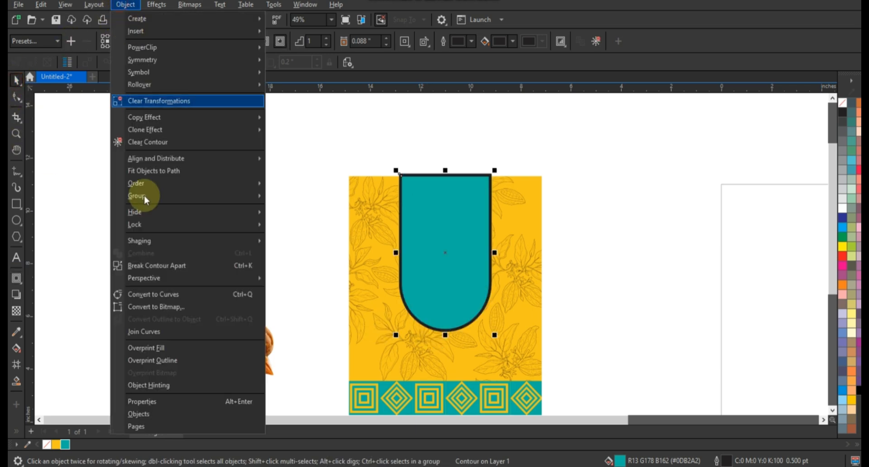
click(157, 265)
- Fill the separated outer contour curve with golden yellow and change its fill to white
click(402, 200)
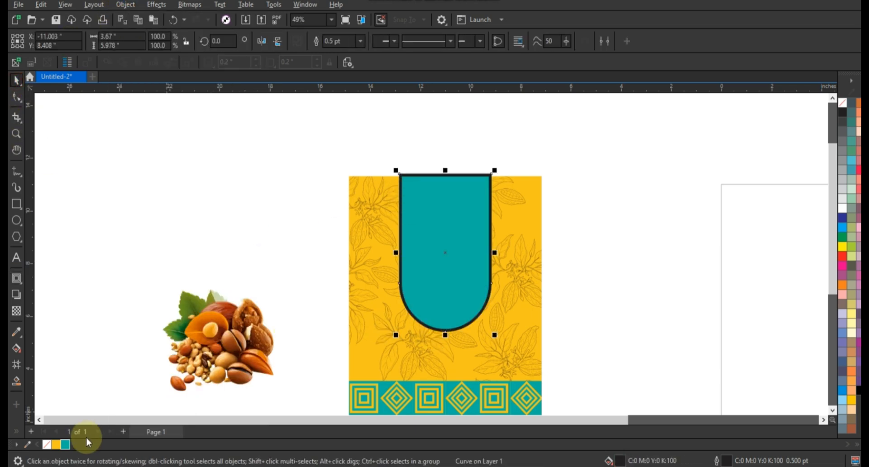
click(56, 445)
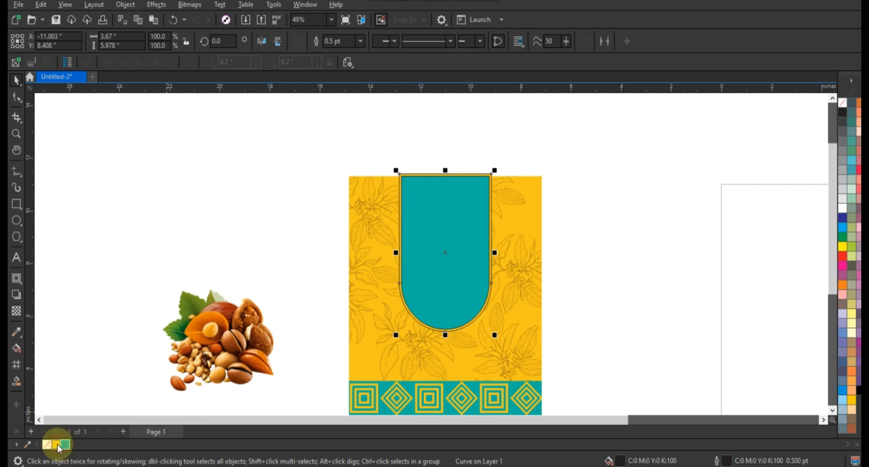
shift+click(460, 280)
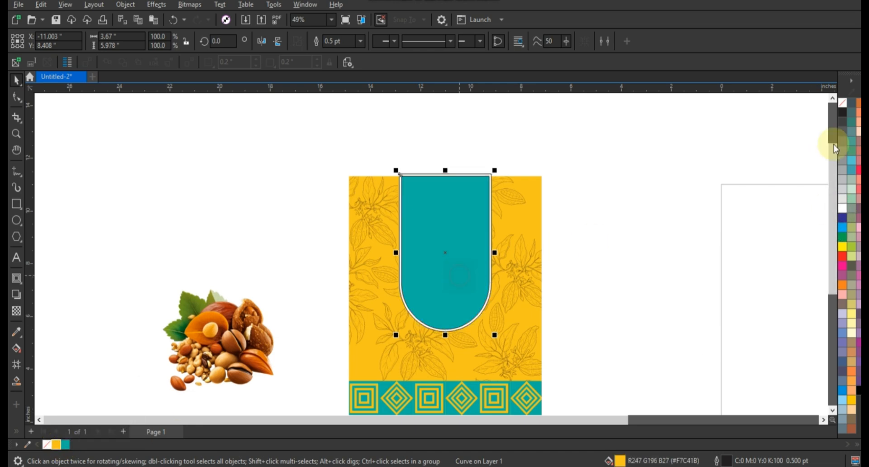
- Remove the outlines from the white contour and teal shape and clip both inside the yellow cover
right_click(842, 104)
click(832, 110)
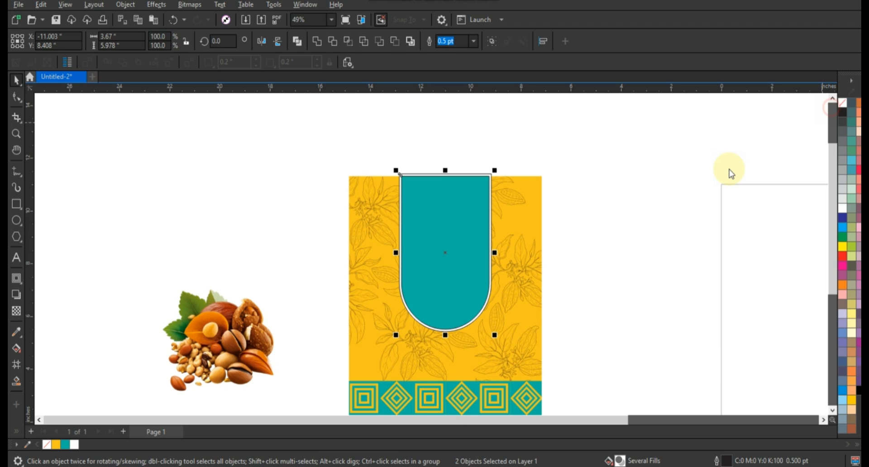
click(631, 228)
click(525, 234)
- Move the nuts image over the teal label's rounded end, enlarge it to about 5.0 in and centre it horizontally on the cover
drag(257, 354, 491, 343)
drag(526, 255, 498, 284)
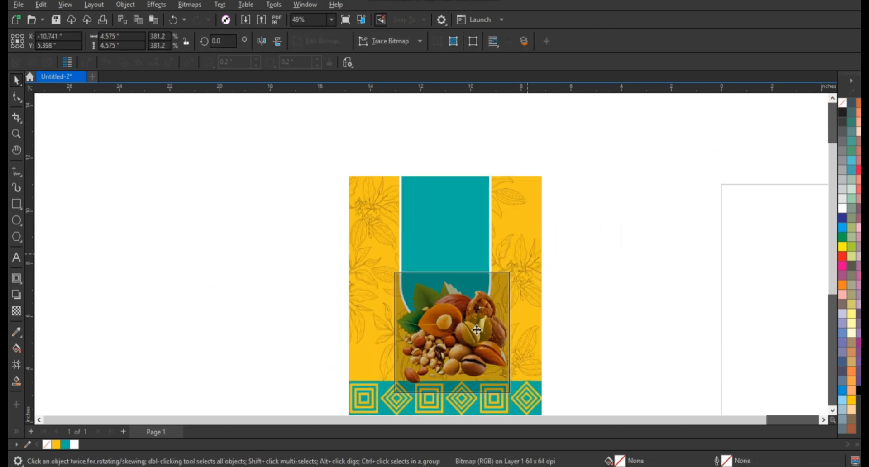
drag(453, 346, 453, 341)
drag(506, 282, 509, 273)
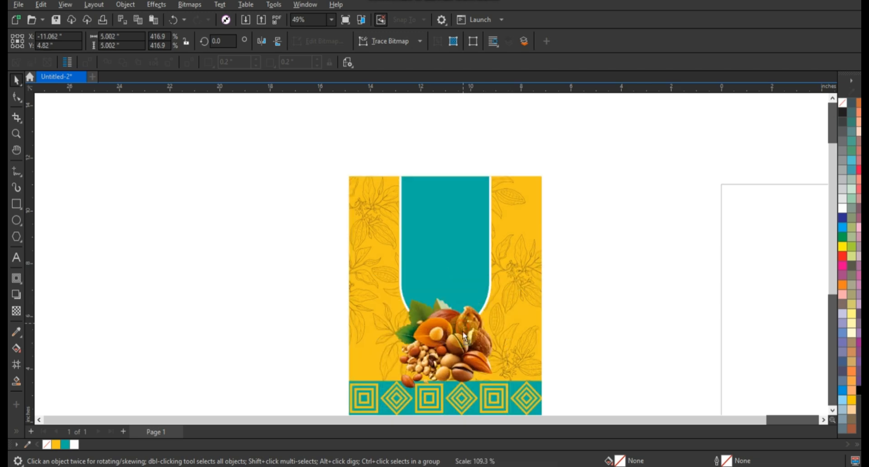
drag(463, 331, 463, 332)
shift+click(526, 299)
key(c)
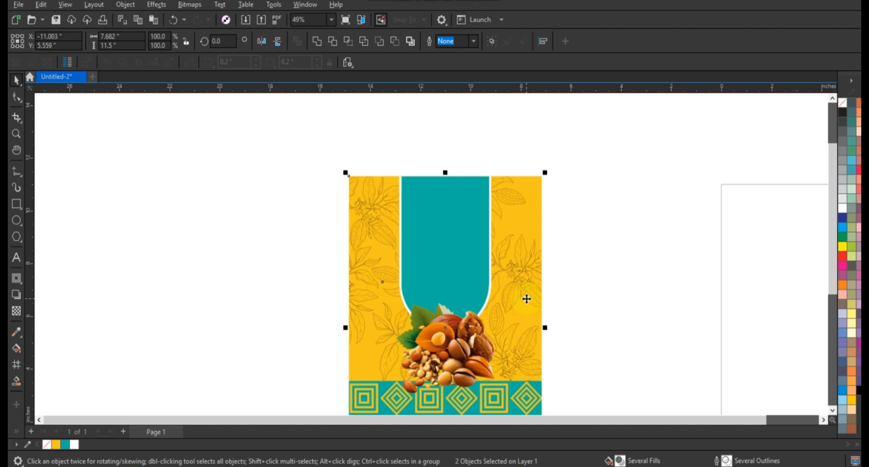
- Enlarge the nuts image to about 5.11 in and realign it to the cover's horizontal centre
scroll(571, 264, down, 2)
click(436, 279)
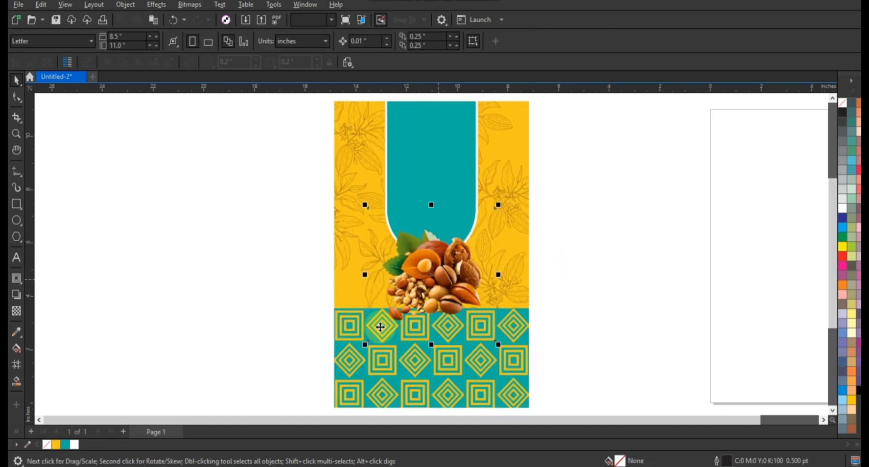
drag(364, 348, 360, 352)
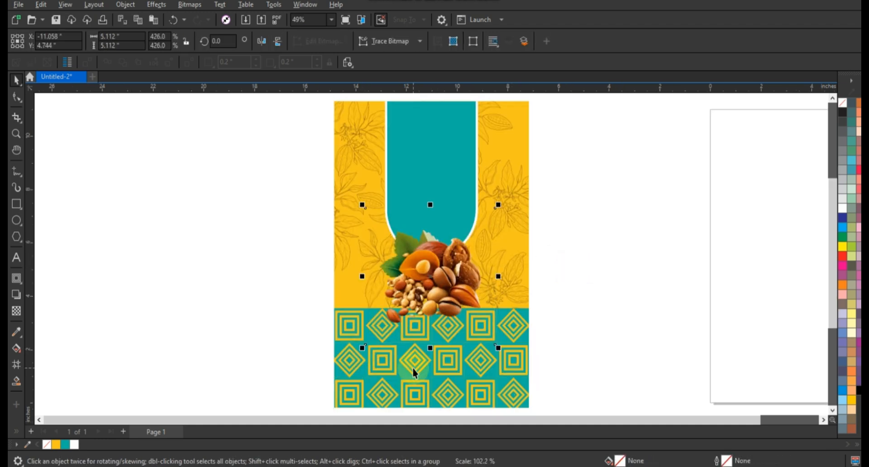
shift+click(413, 368)
key(c)
- Edit the cover's clipped contents, move the tile pattern down by about one tile row and finish editing
double_click(468, 370)
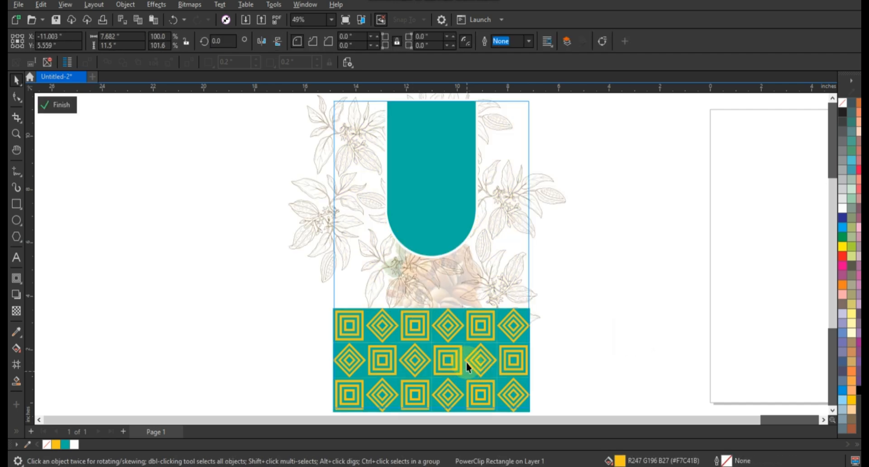
click(463, 336)
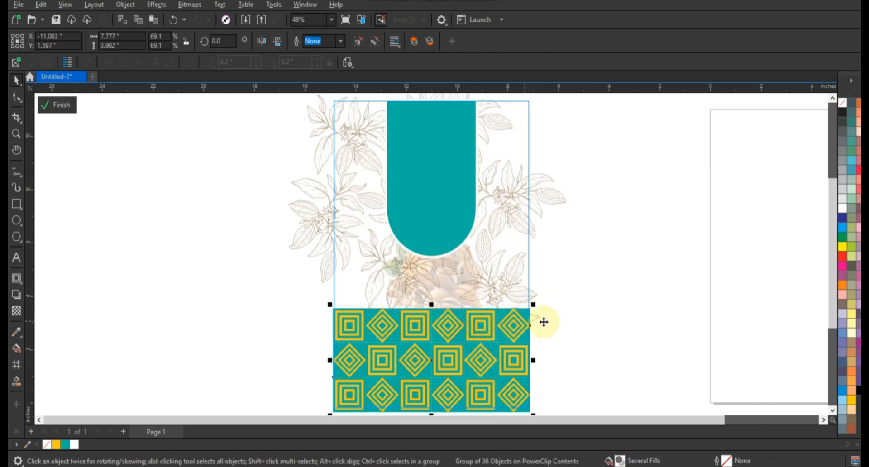
drag(455, 335, 458, 361)
double_click(568, 313)
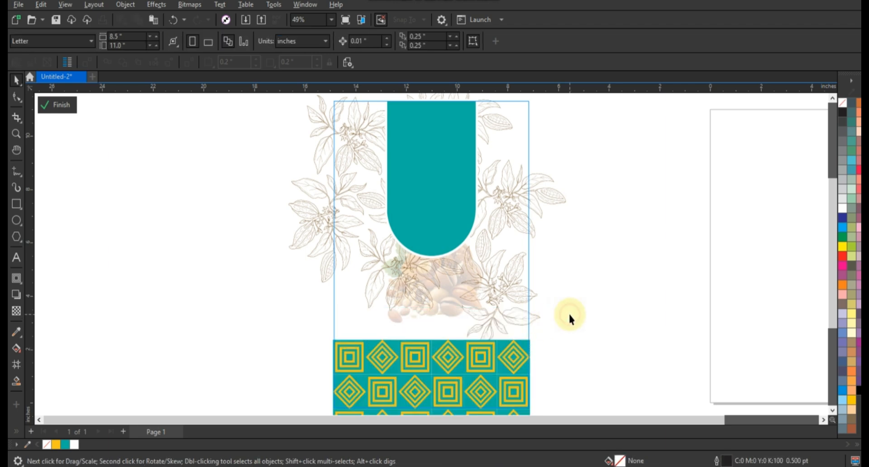
click(569, 311)
- Move the nuts image down to the lowered tile pattern, enlarge it to about 5.33 in and centre it horizontally on the cover
mouse_move(466, 271)
mouse_down()
mouse_move(458, 292)
mouse_move(470, 286)
mouse_up()
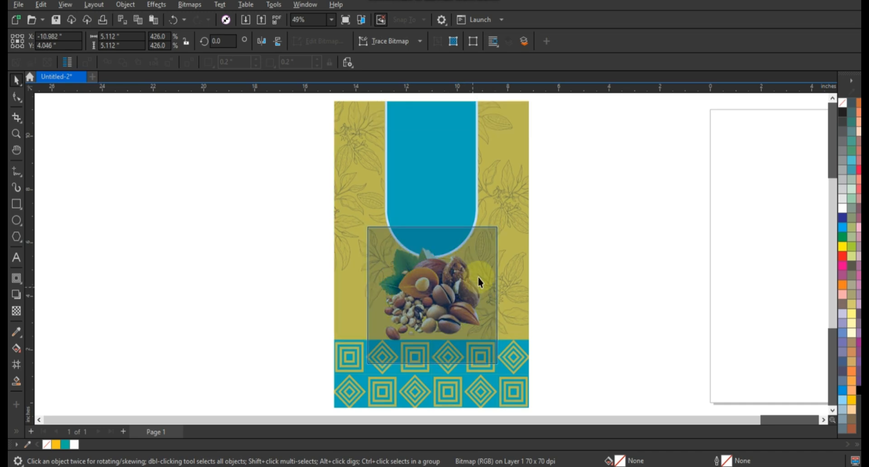
drag(498, 223, 508, 219)
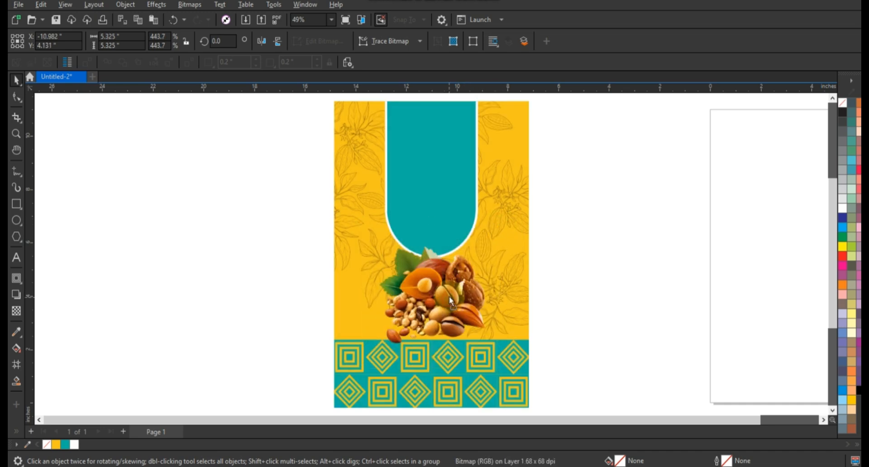
click(512, 304)
click(109, 217)
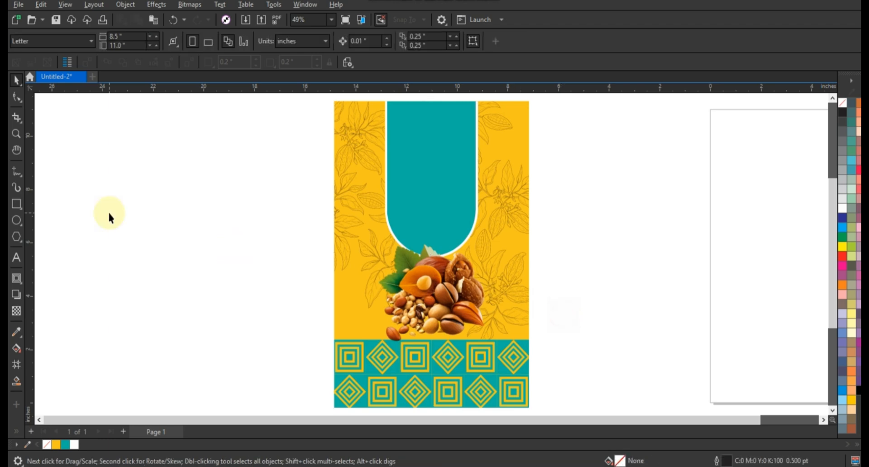
- Move the teal label and its white border up by about 0.05 in within the cover's clipped contents
click(17, 135)
drag(357, 140, 561, 294)
click(16, 80)
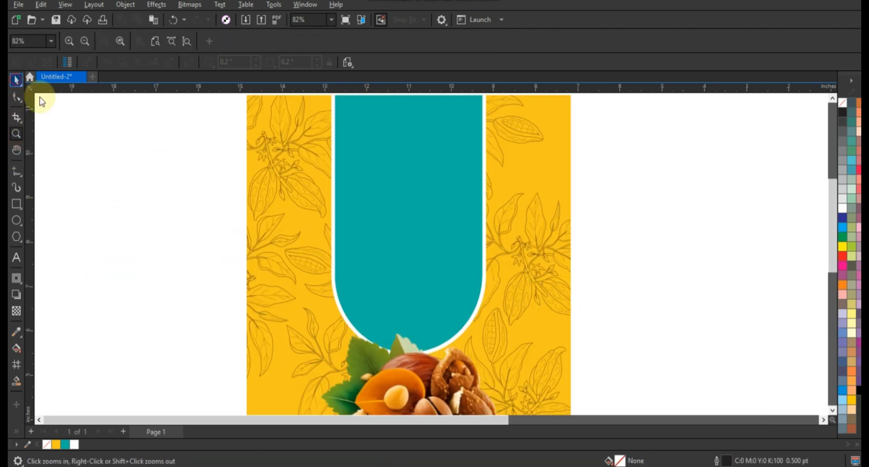
double_click(404, 234)
click(331, 196)
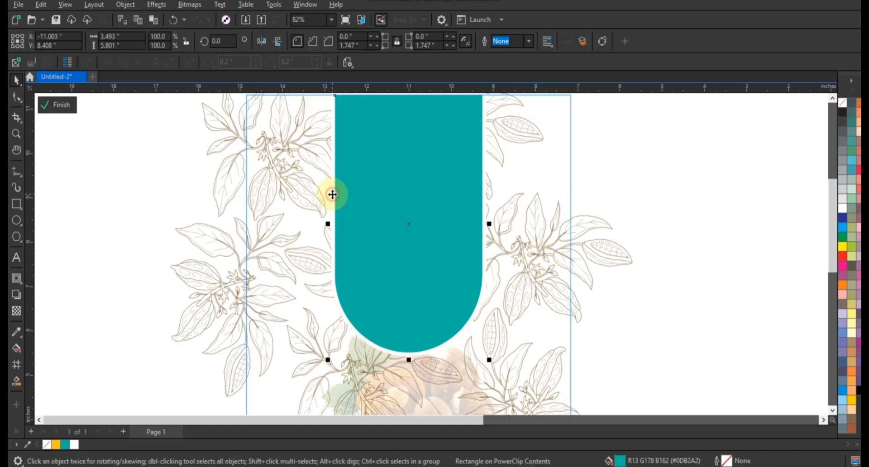
ctrl+click(332, 195)
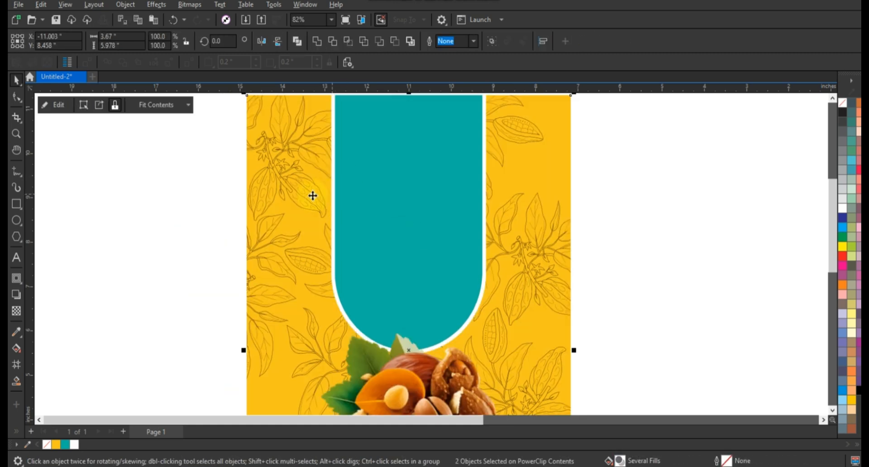
click(196, 202)
click(187, 245)
- Add white lettering "Anmol" and "Nuts" in Signatra DEMO at 113.359 pt on the teal label, with "DRY FRUITS" beneath
click(16, 258)
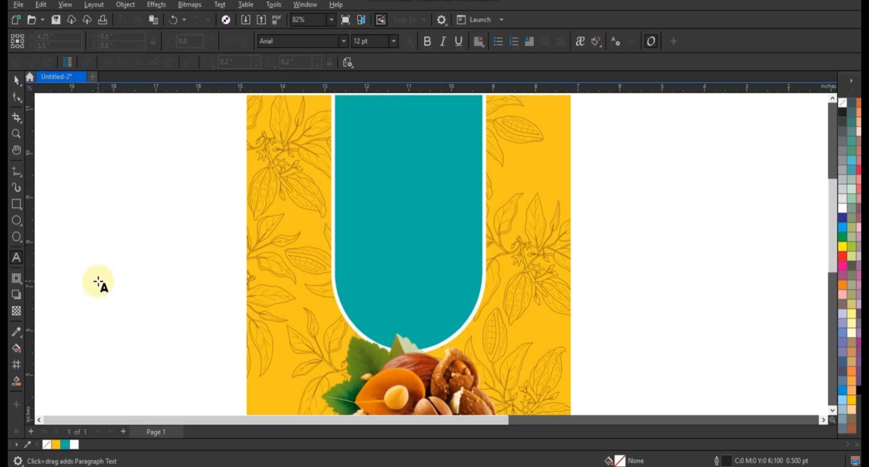
click(99, 284)
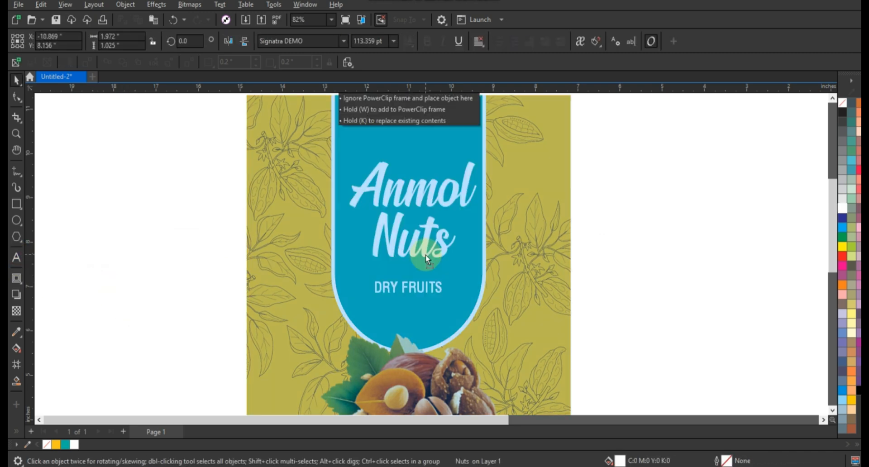
drag(428, 197, 444, 244)
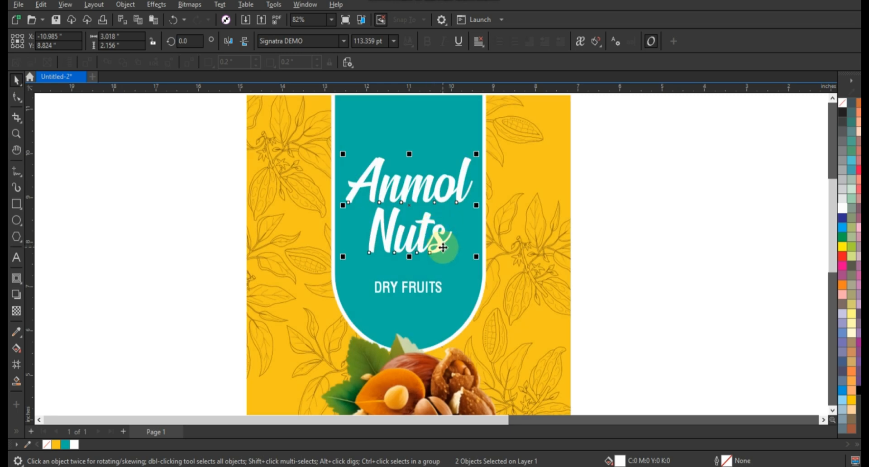
- Fill the "Anmol" and "Nuts" lettering with golden yellow and overlay a white copy offset slightly up and to the left
click(56, 444)
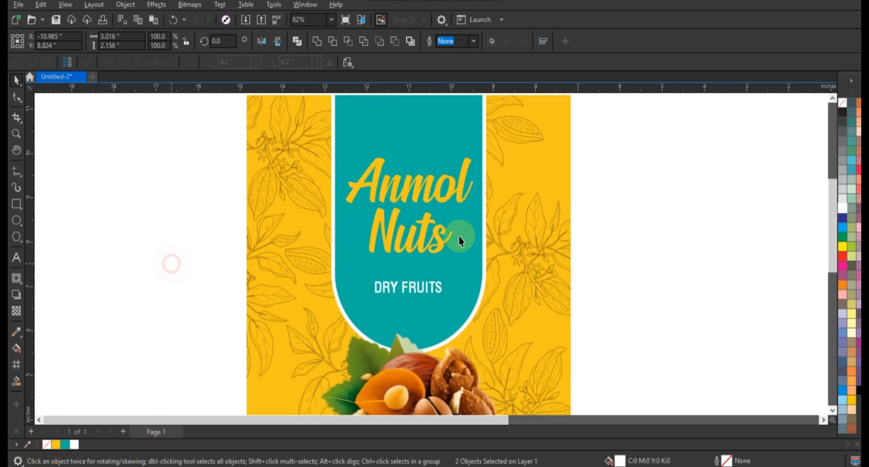
click(425, 230)
shift+click(428, 192)
key(shift+F2)
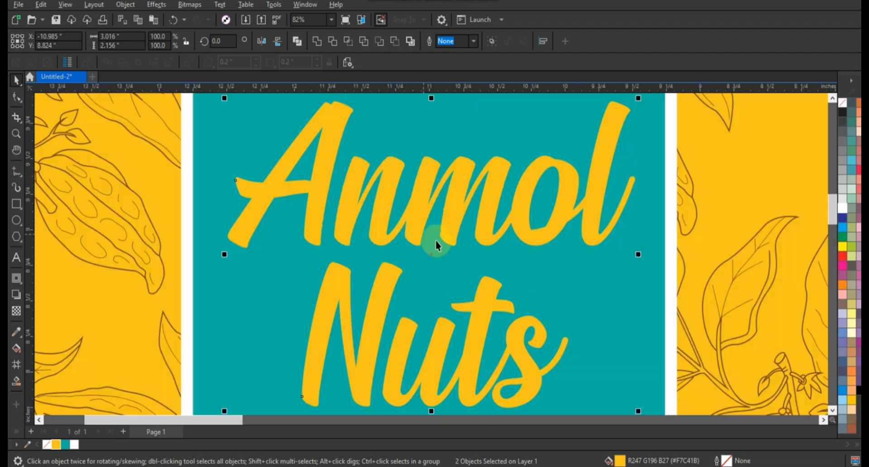
drag(423, 220, 421, 218)
click(842, 210)
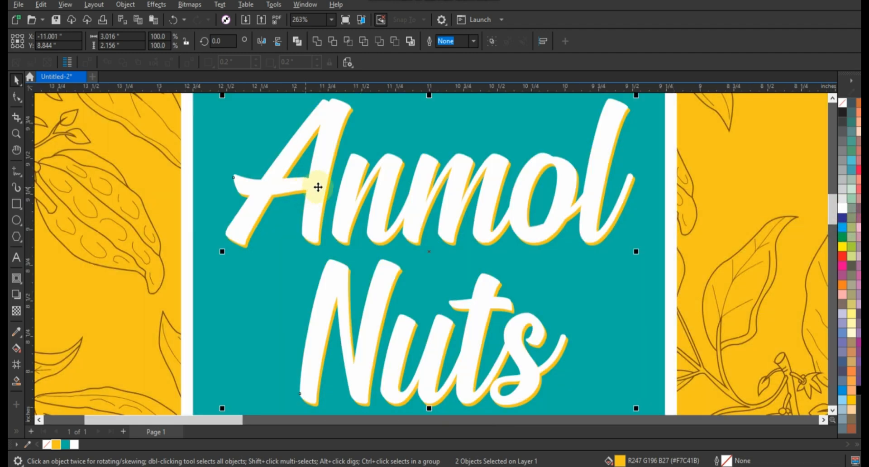
- Enlarge the nuts image about its centre to about 5.57 in
scroll(319, 187, down, 2)
drag(172, 153, 406, 305)
scroll(466, 268, down, 1)
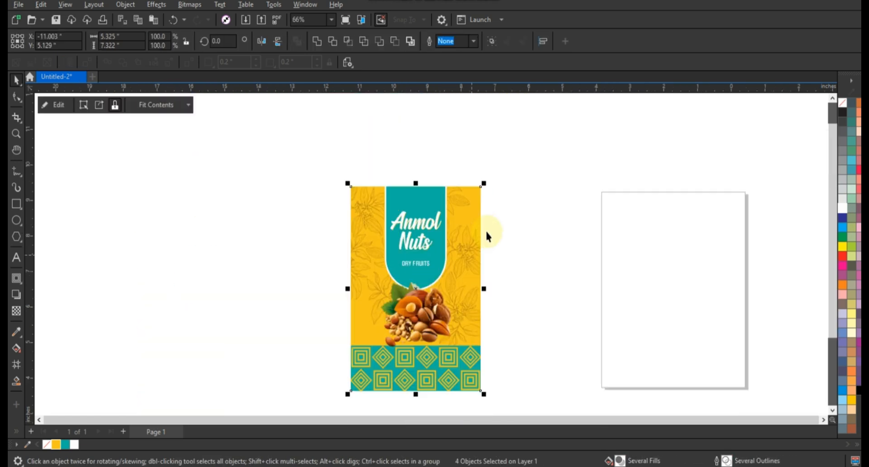
drag(306, 163, 498, 395)
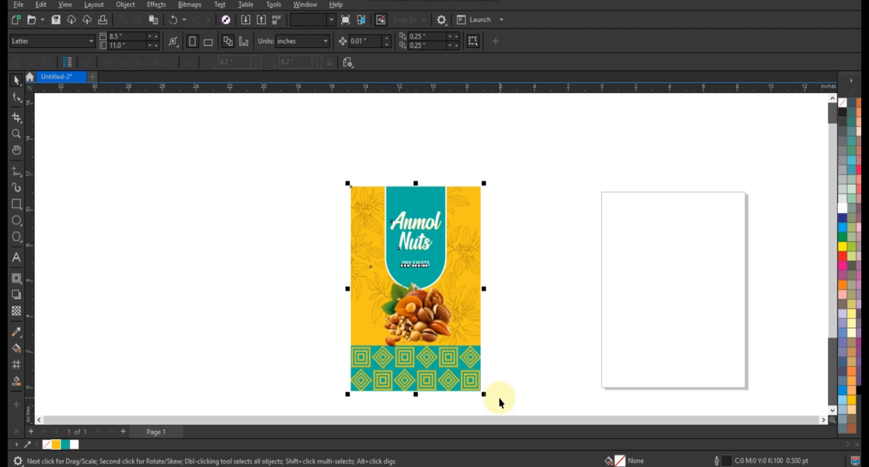
key(shift+F2)
click(598, 313)
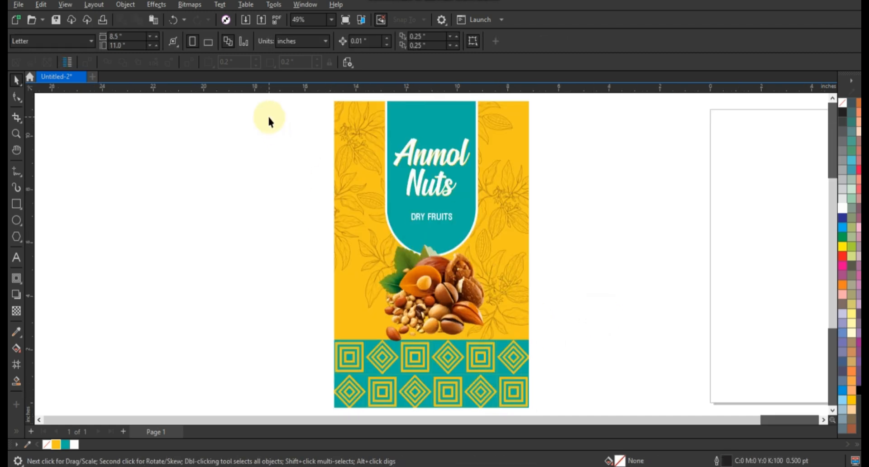
click(436, 308)
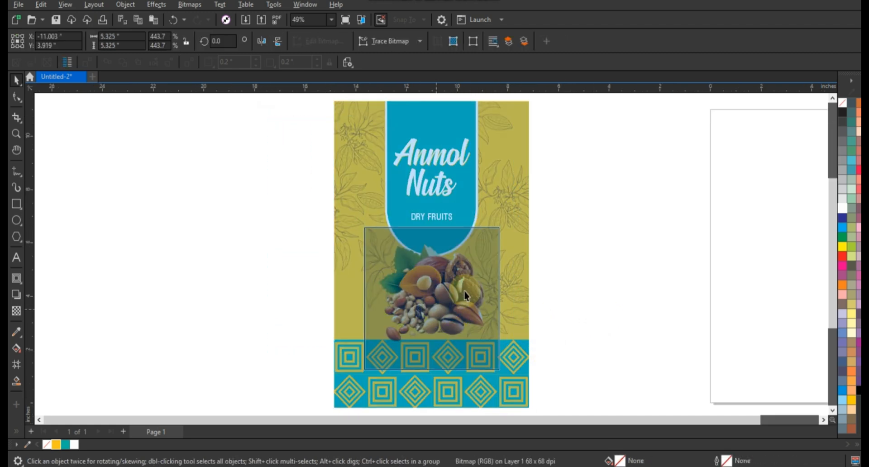
drag(503, 225, 507, 221)
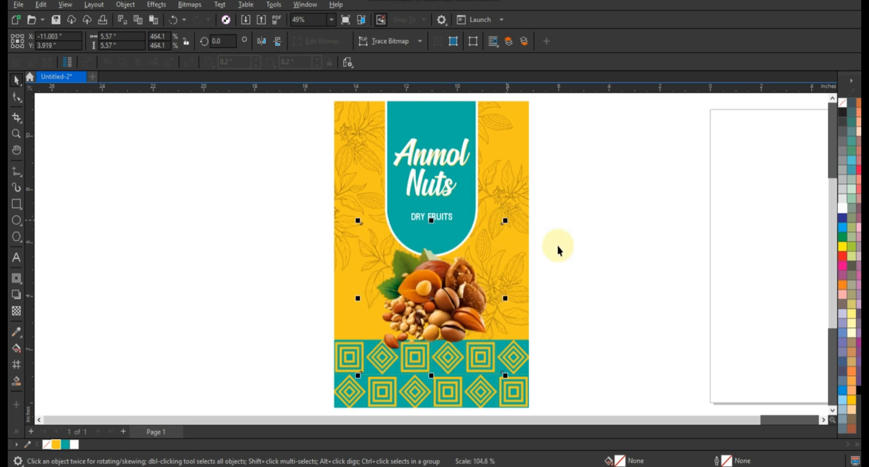
click(558, 246)
click(301, 466)
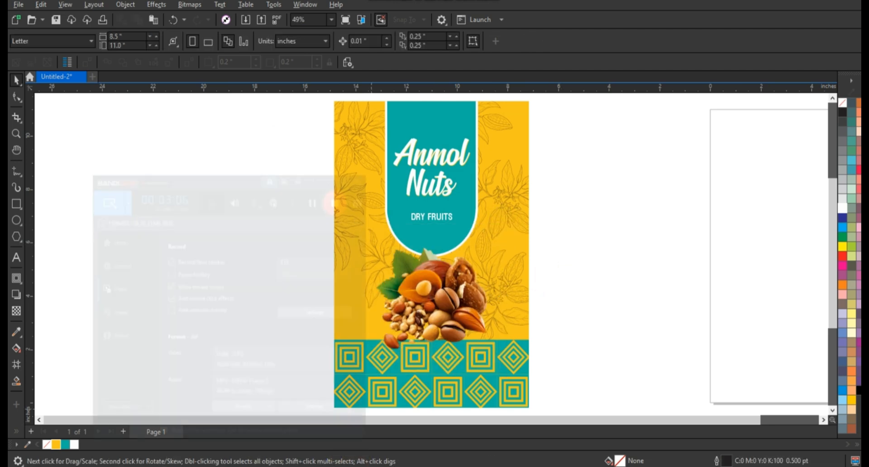
click(648, 325)
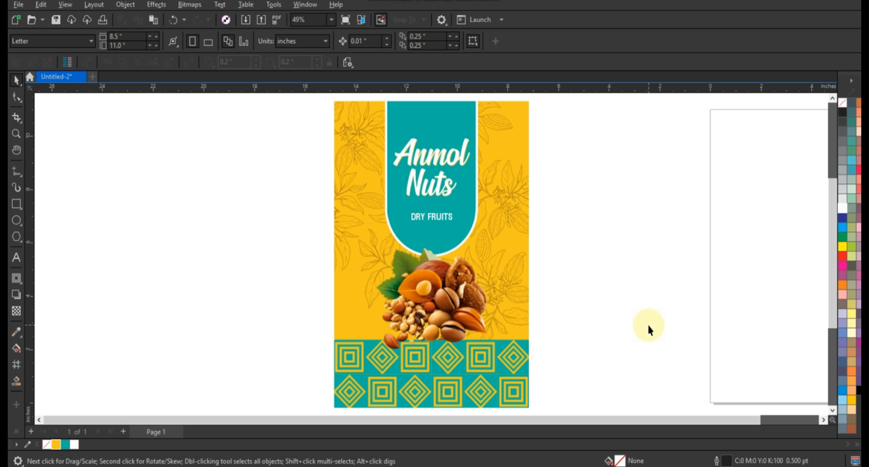
click(500, 318)
click(571, 294)
click(385, 446)
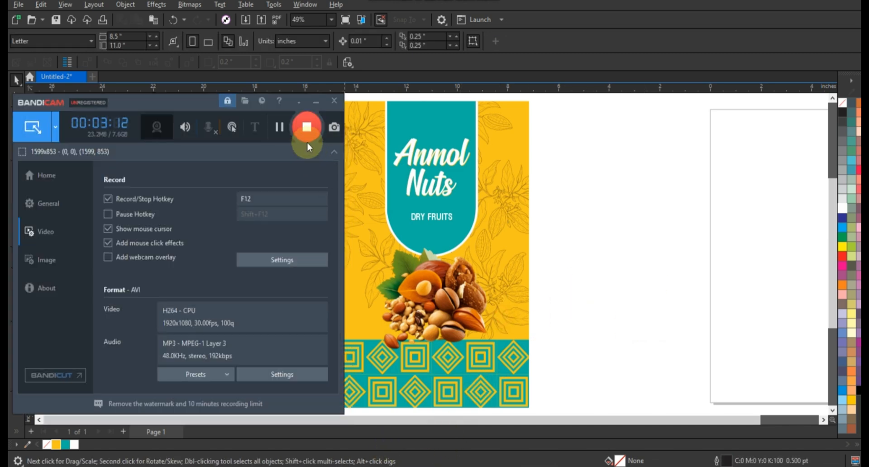